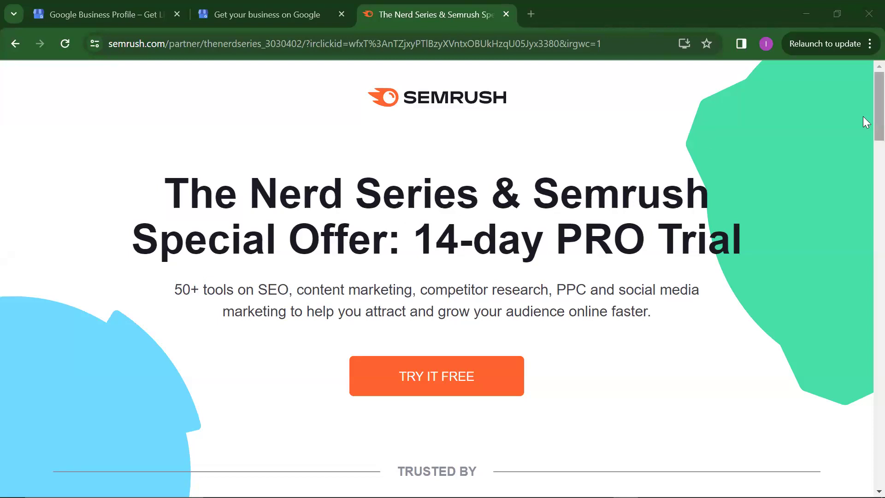
- Look over the 14-day PRO Trial offer page and open its free trial sign-up form
scroll(864, 198, "down", 6)
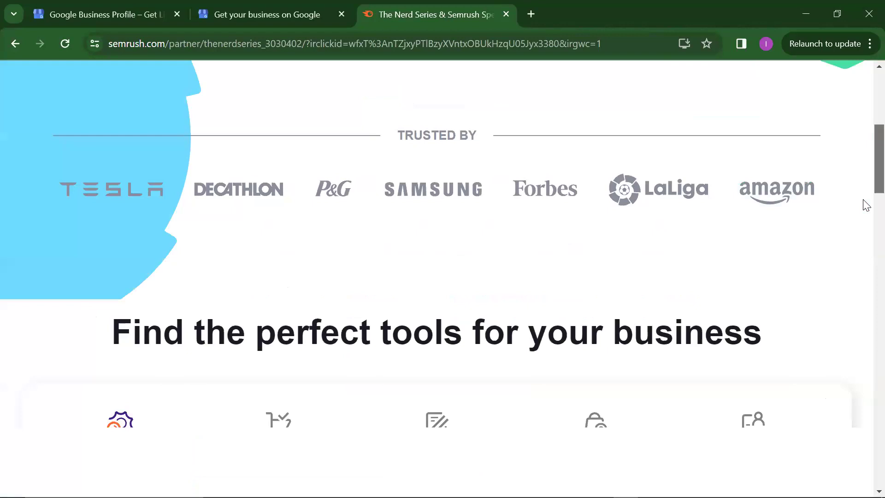
scroll(838, 267, "up", 5)
scroll(839, 267, "down", 12)
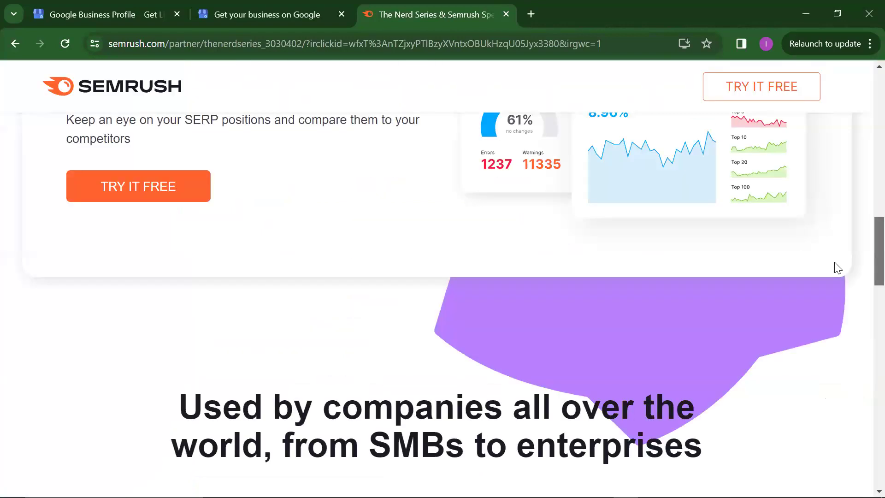
scroll(833, 354, "down", 4)
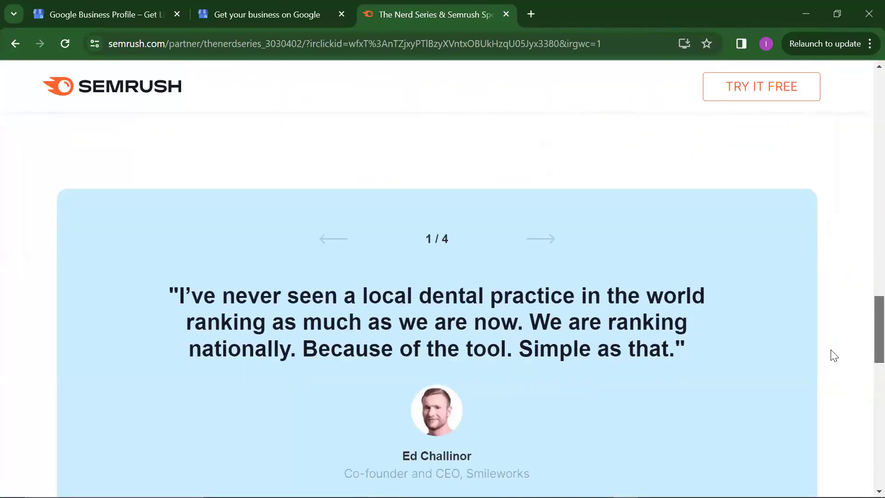
scroll(836, 353, "up", 15)
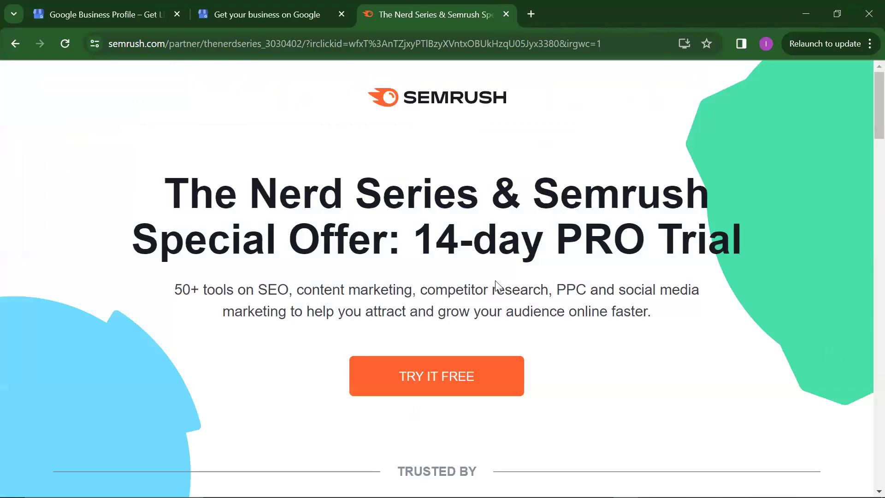
left_click(424, 376)
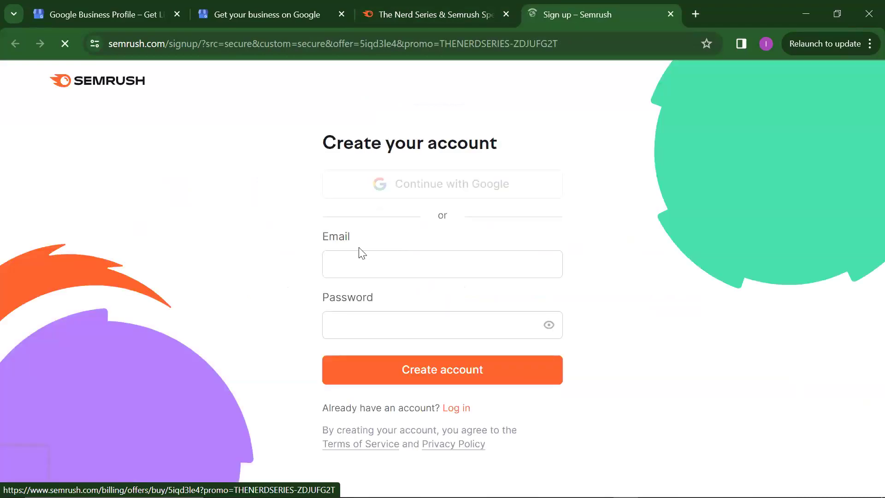
- Create the Semrush account by continuing with Google instead of filling in an email and password
left_click(359, 258)
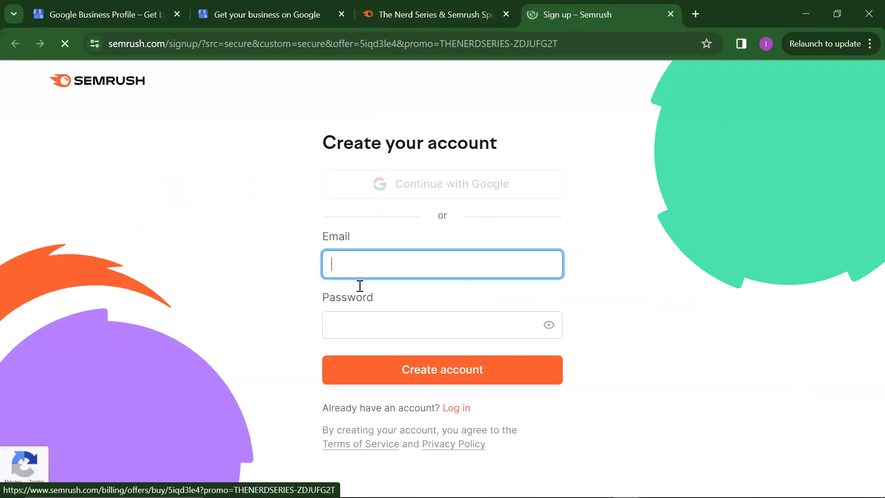
left_click(360, 317)
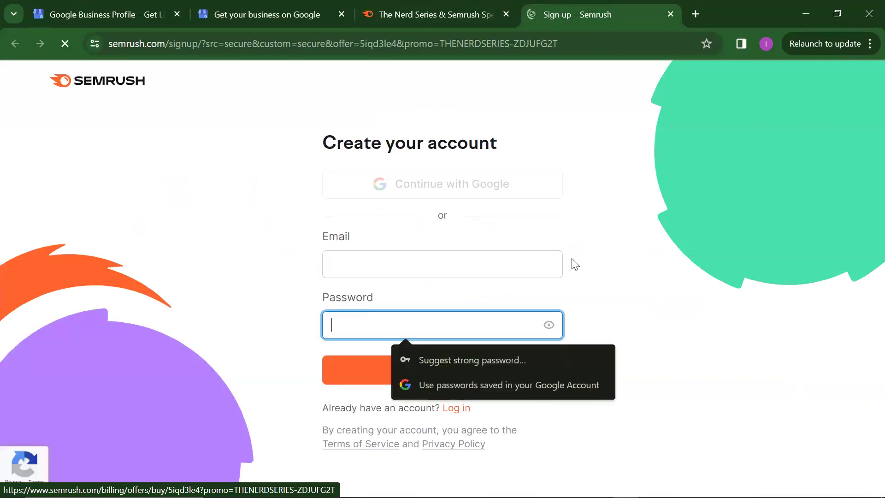
left_click(467, 221)
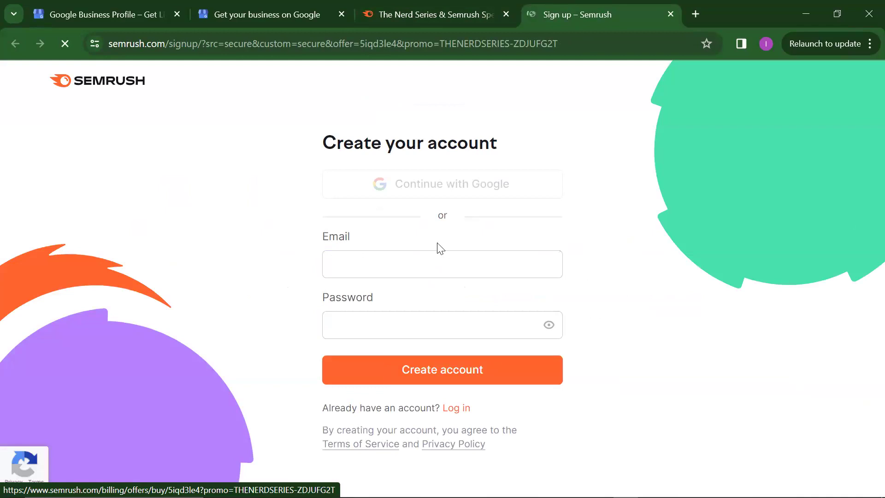
left_click(360, 259)
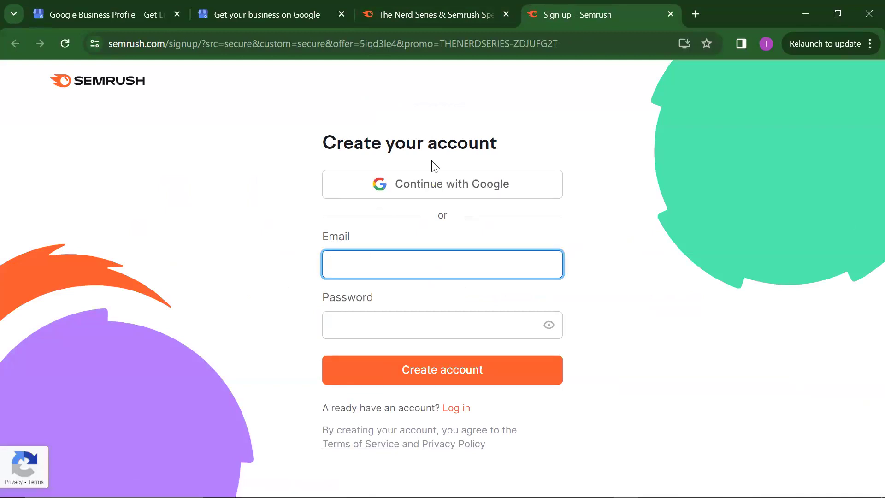
left_click(418, 187)
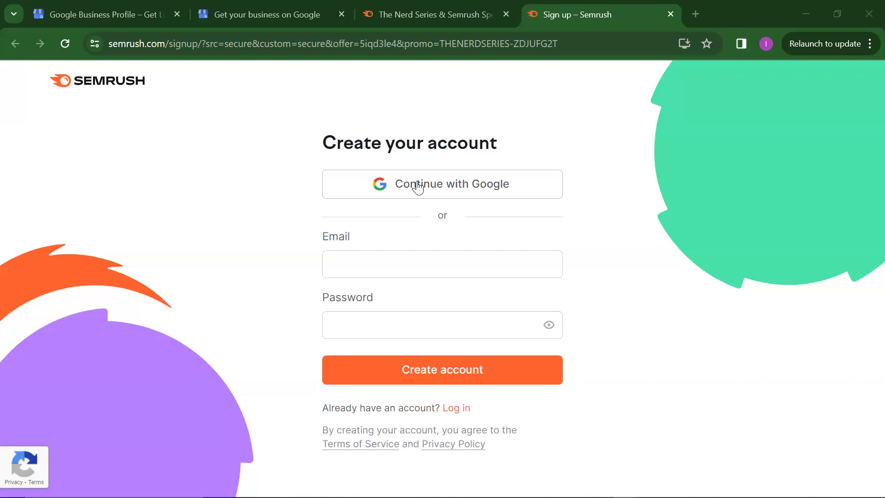
left_click(418, 187)
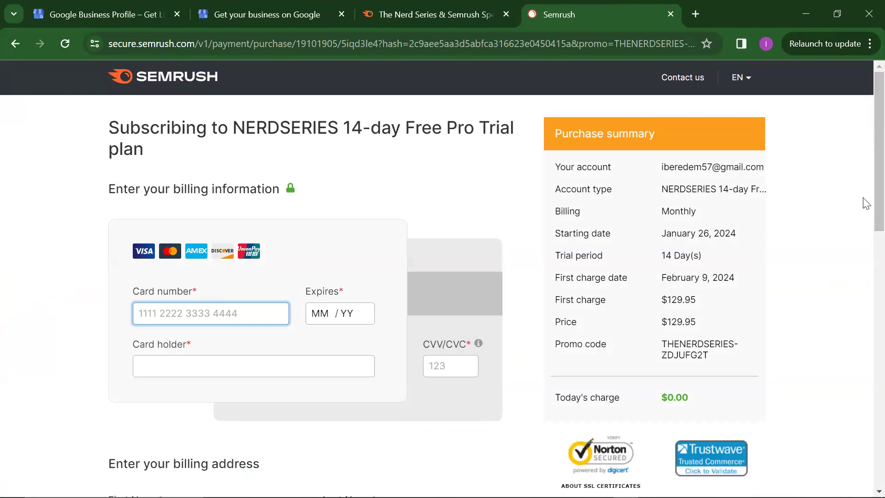
- Review the trial's billing information, billing address fields and purchase summary, and close the payment page without filling it in
scroll(866, 221, "down", 3)
scroll(866, 247, "down", 4)
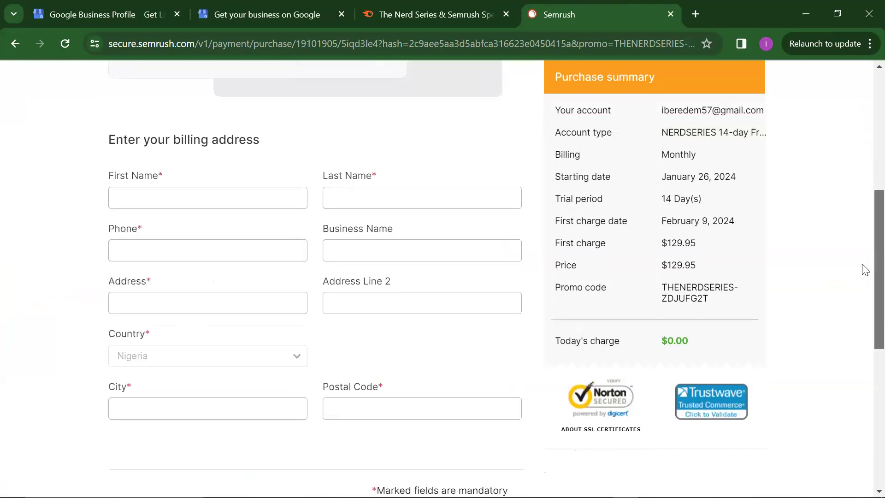
scroll(862, 276, "down", 3)
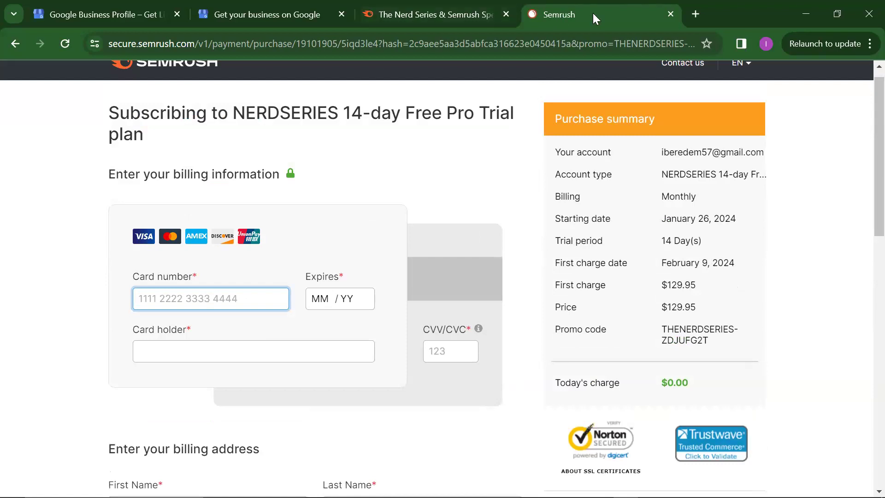
left_click(670, 18)
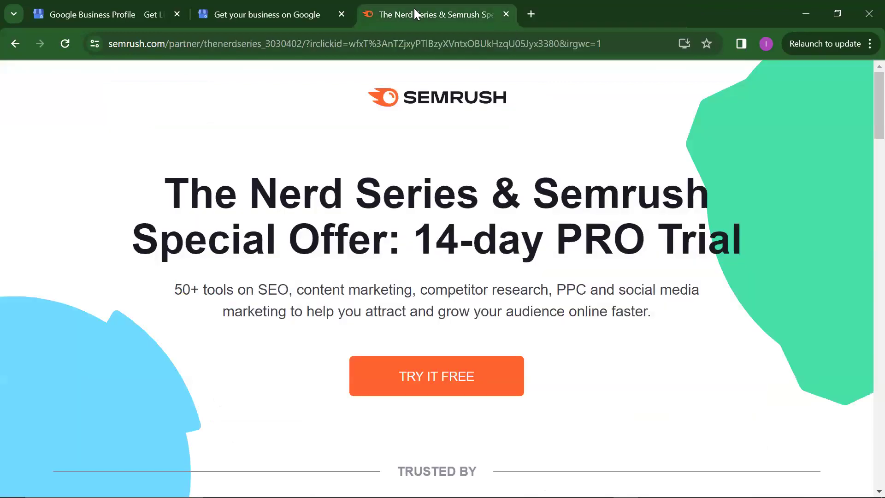
- Return to the Google results for semrush and open the organic "Semrush - Online Marketing Can Be Easy" result
left_click(17, 44)
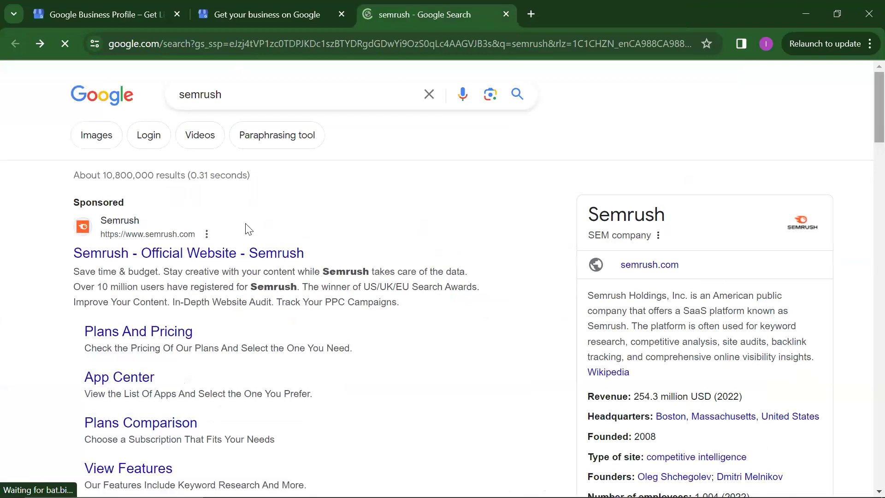
scroll(177, 266, "down", 5)
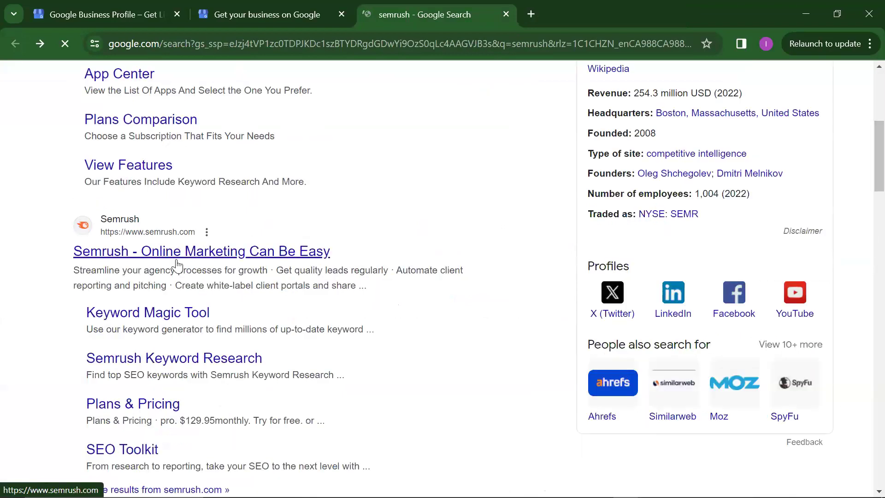
left_click(176, 259)
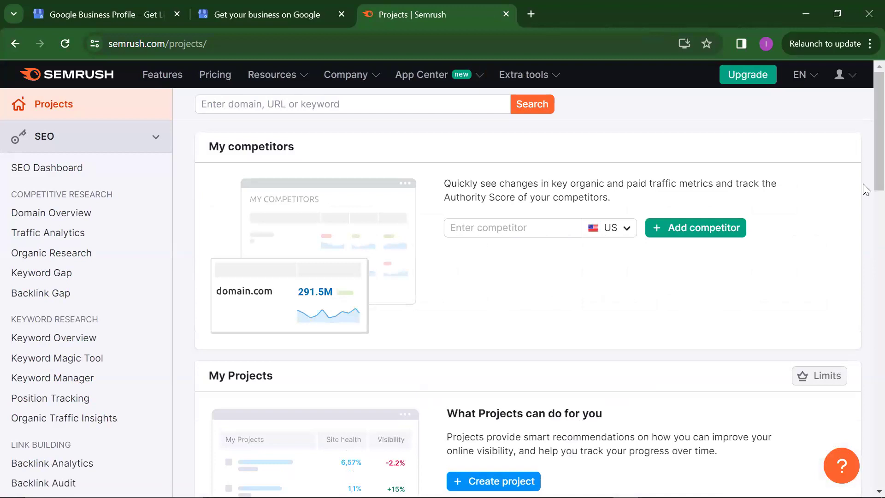
- Examine the Projects dashboard, including the competitors and projects sections and the list of SEO and marketing tools
scroll(866, 207, "down", 9)
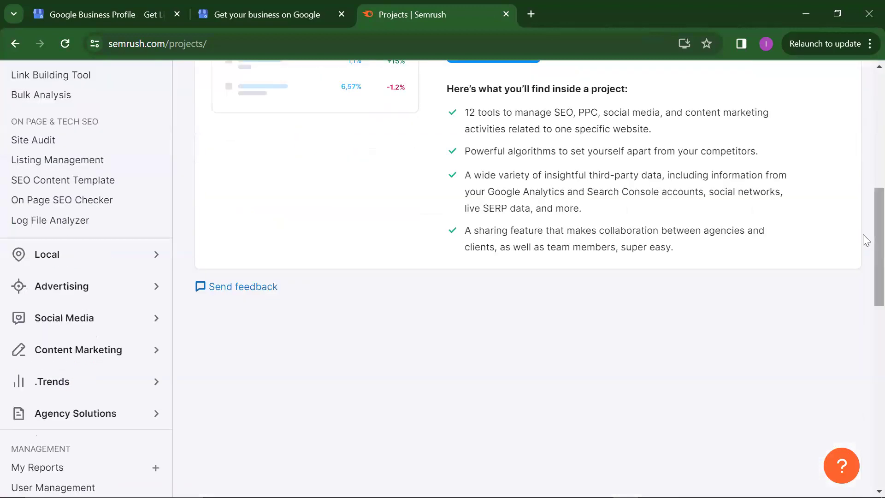
scroll(863, 235, "up", 9)
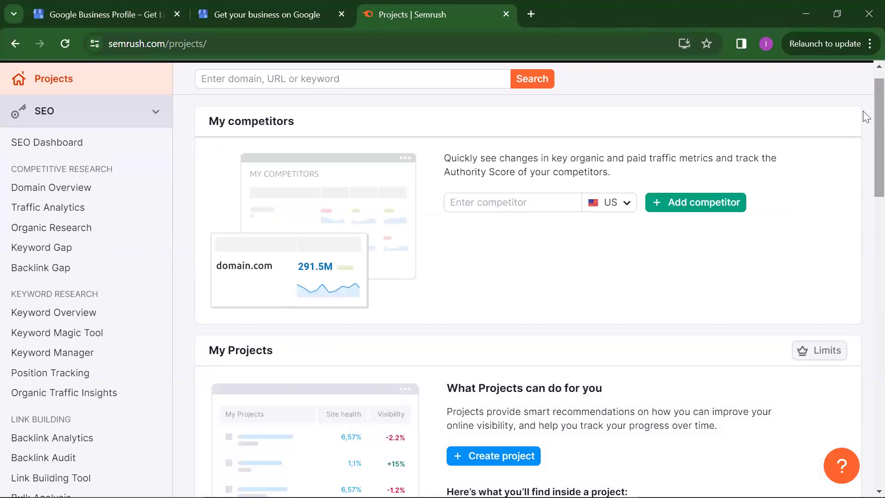
scroll(866, 106, "up", 1)
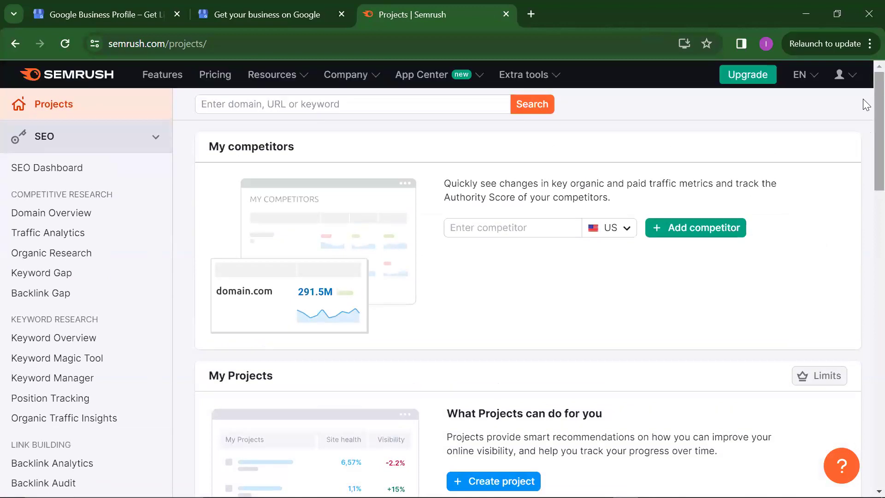
mouse_move(863, 98)
scroll(865, 99, "down", 5)
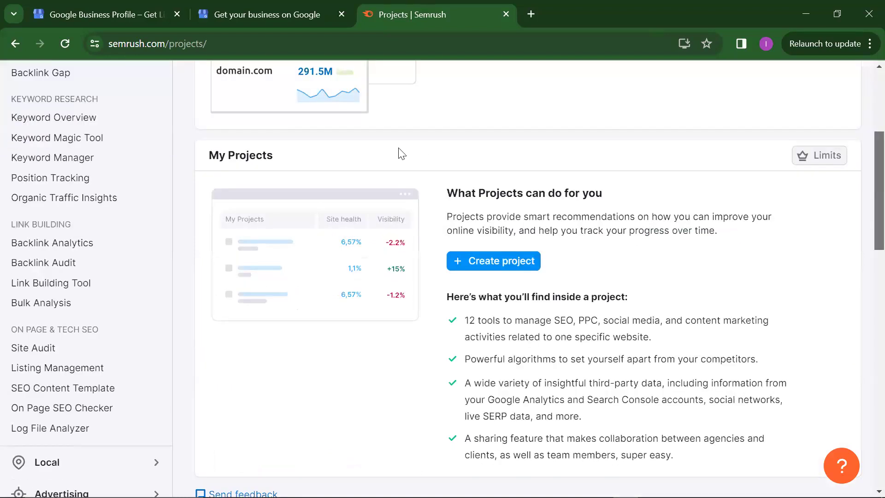
scroll(400, 153, "up", 5)
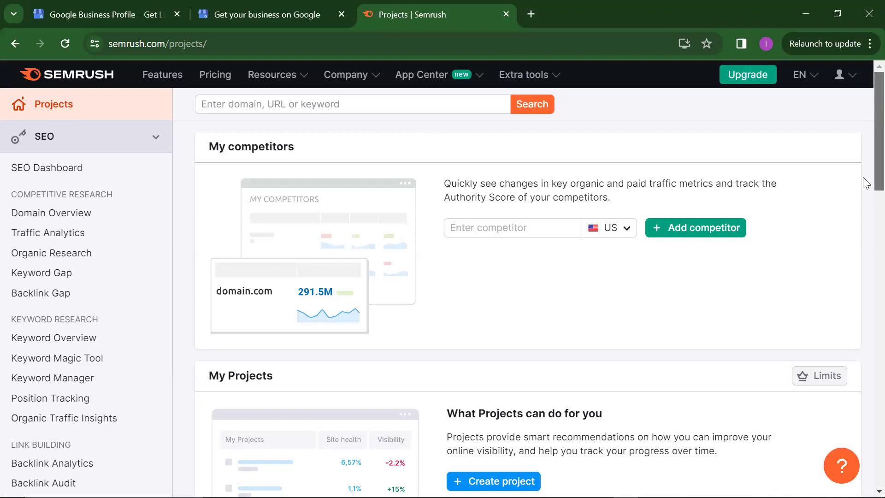
scroll(863, 177, "down", 9)
scroll(863, 101, "up", 9)
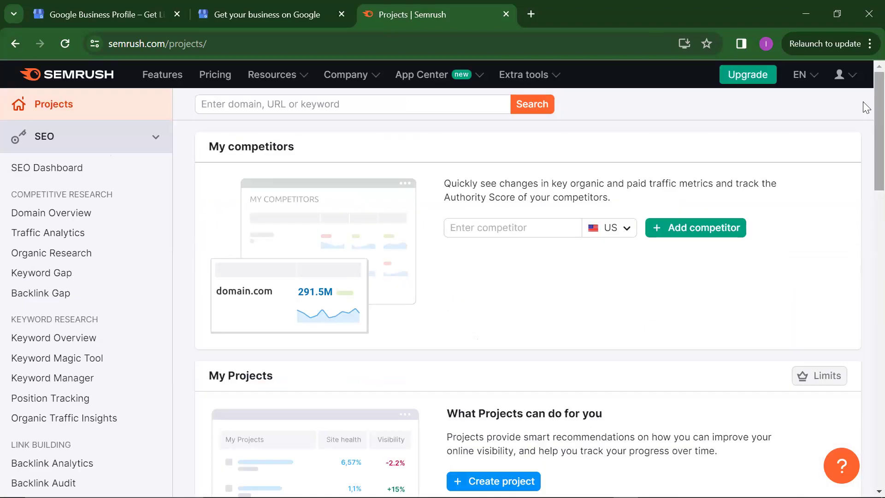
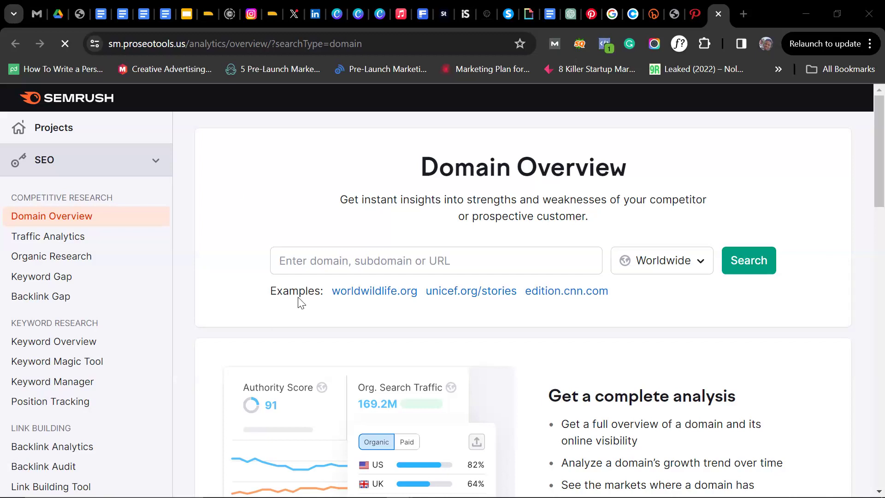
- Enter udemy.com as the domain to analyse in Domain Overview and choose Worldwide as the region
left_click(314, 259)
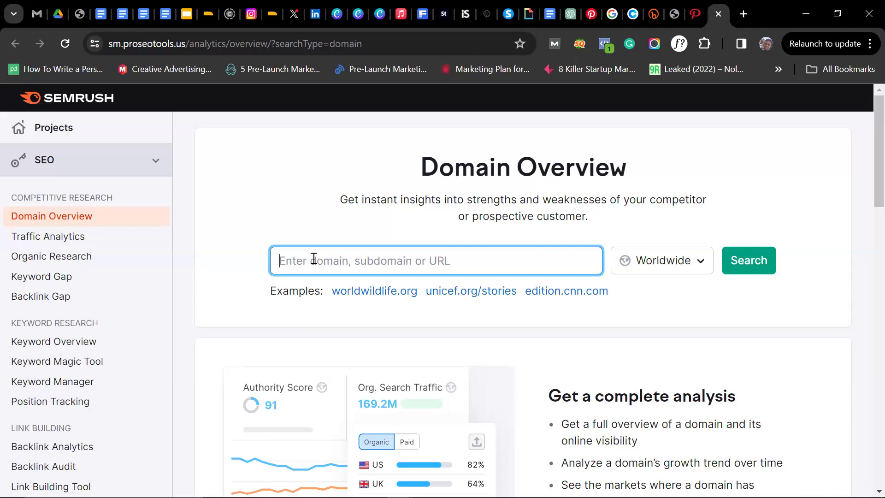
type("ude,")
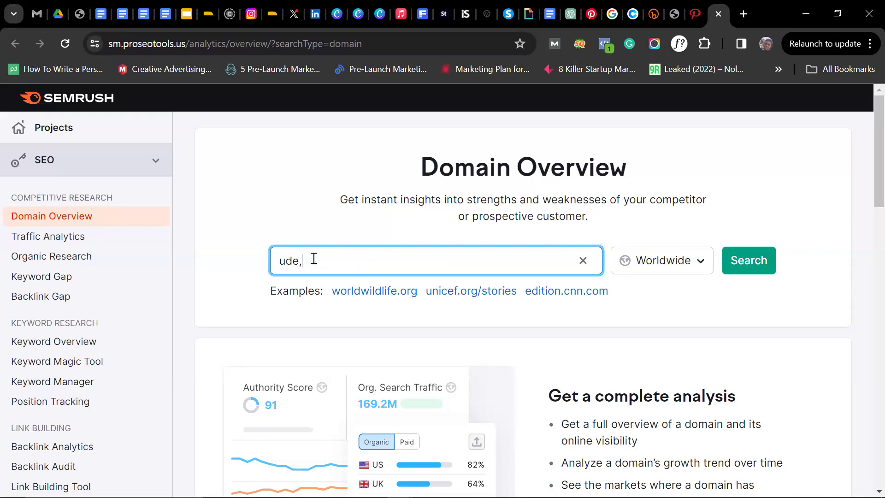
key("BackSpace")
type("my.com")
left_click(702, 266)
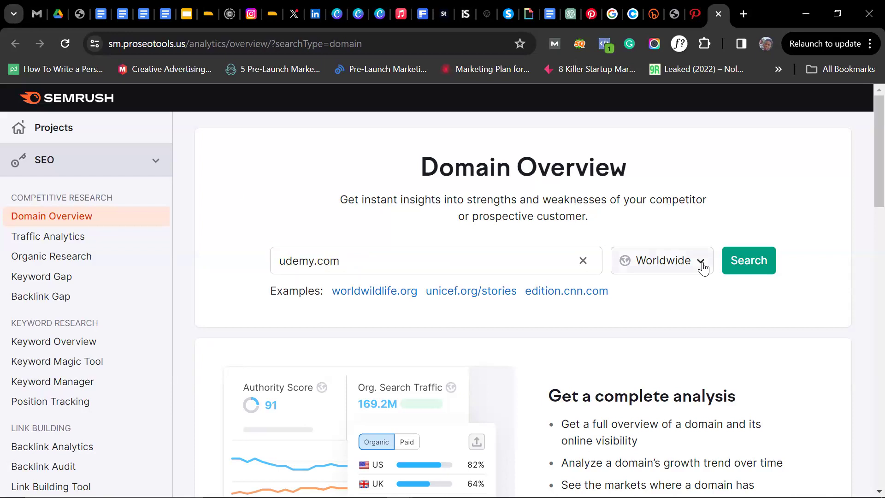
left_click(699, 266)
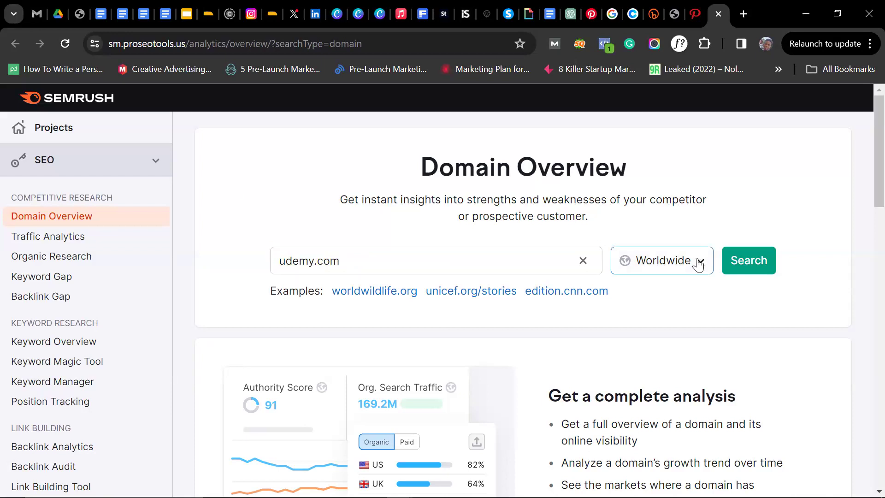
left_click(699, 266)
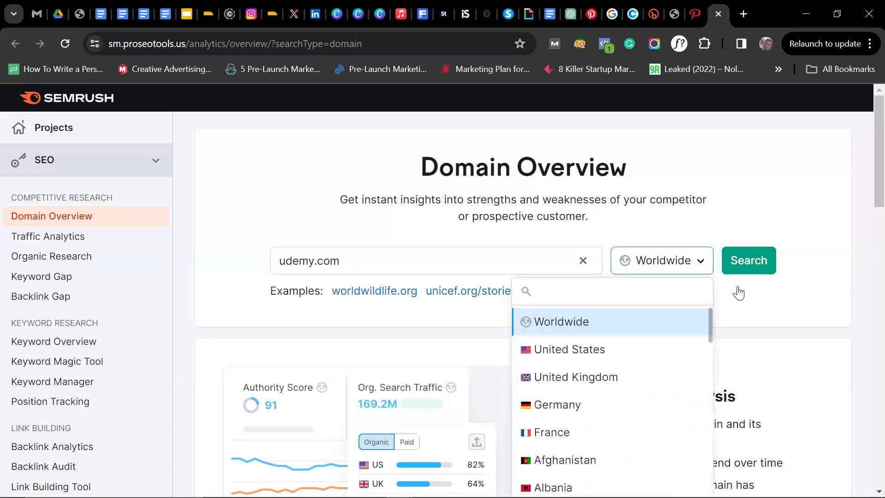
left_click(673, 325)
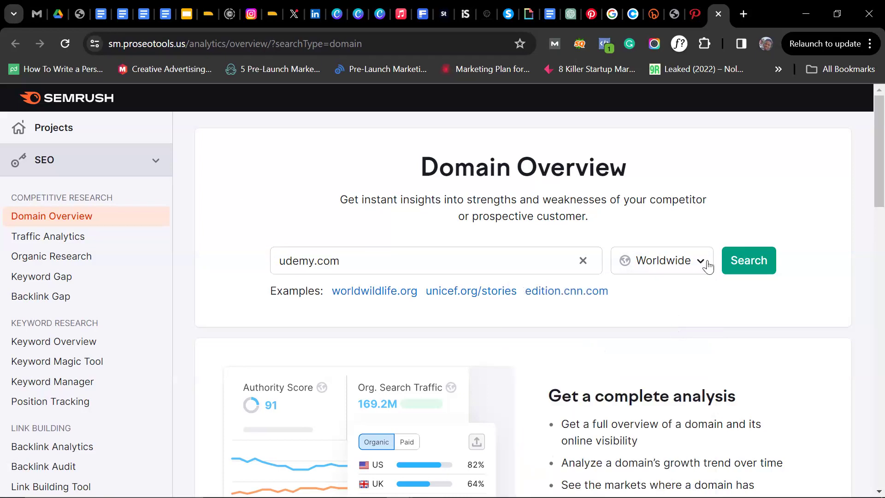
- Look through the region list, keep Worldwide, and run the Domain Overview search for udemy.com
left_click(684, 259)
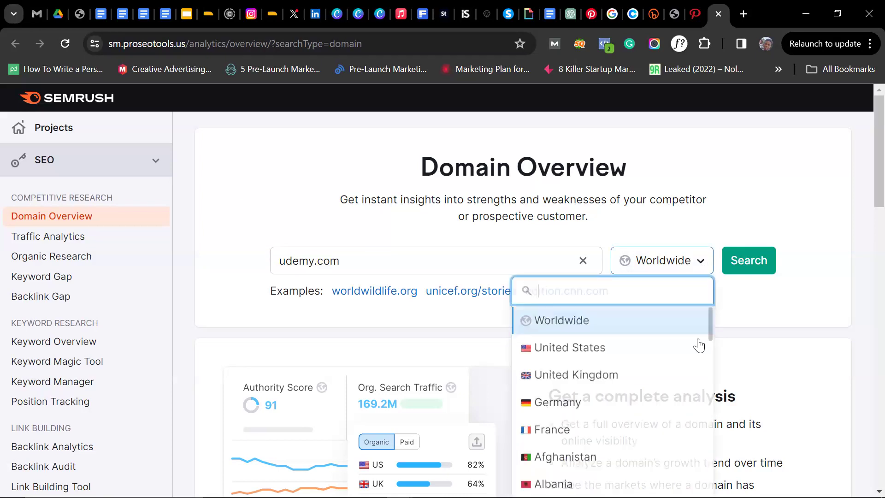
scroll(632, 408, "down", 15)
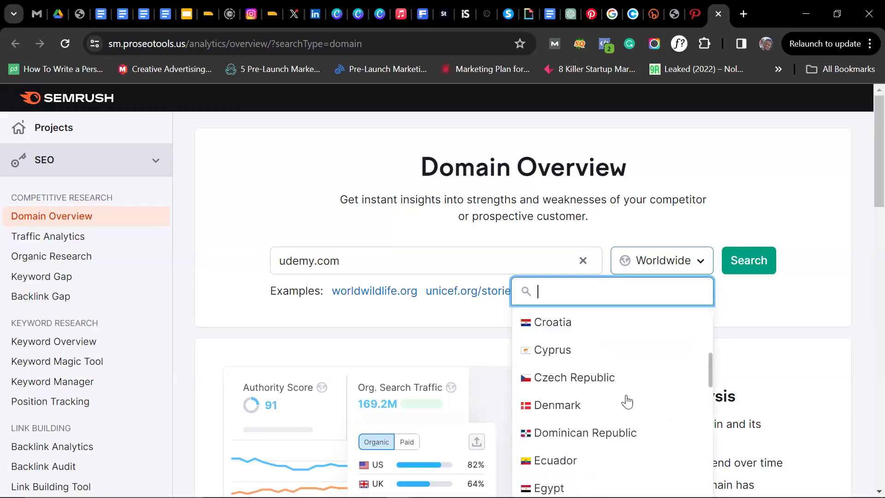
scroll(624, 397, "down", 2)
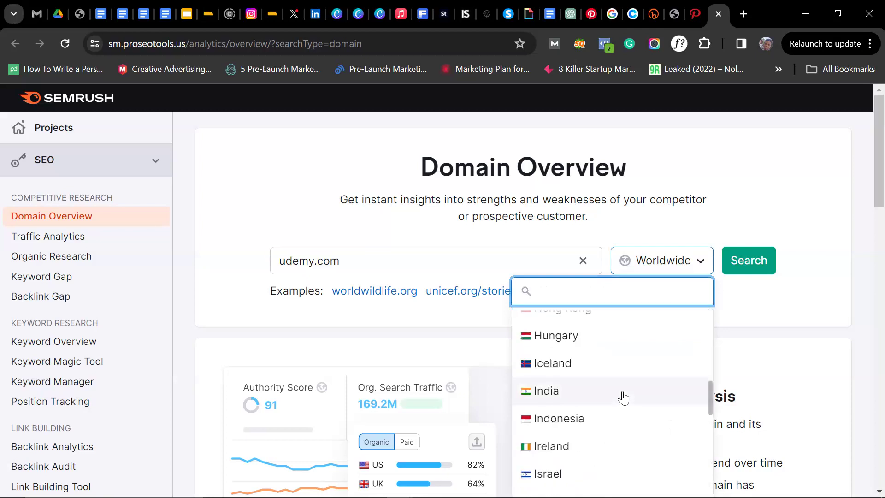
scroll(625, 398, "down", 5)
scroll(627, 400, "down", 15)
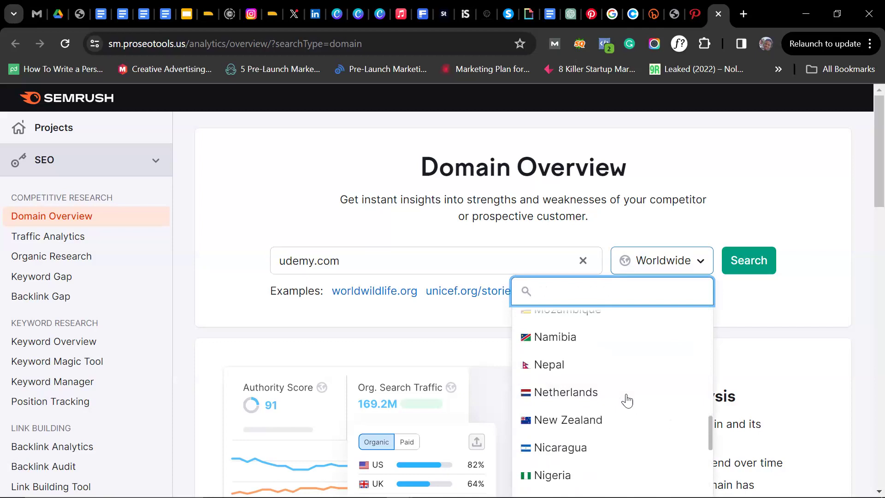
scroll(628, 401, "up", 10)
scroll(627, 405, "down", 1)
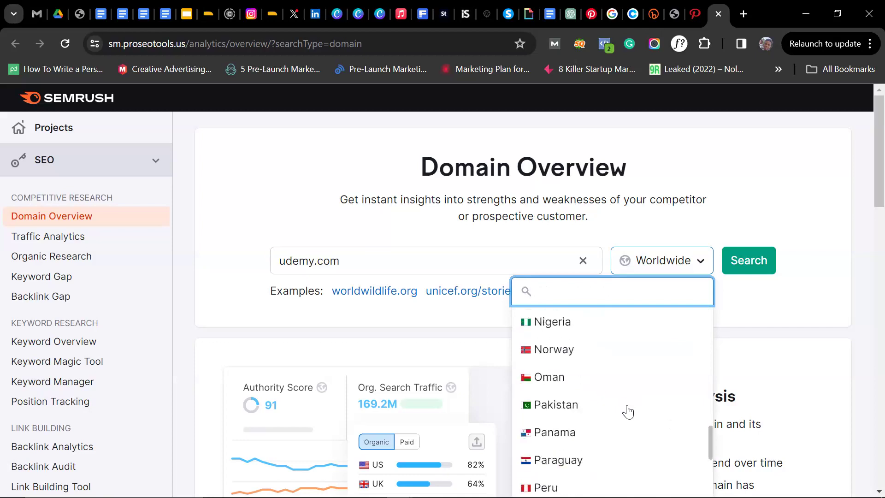
left_click(763, 272)
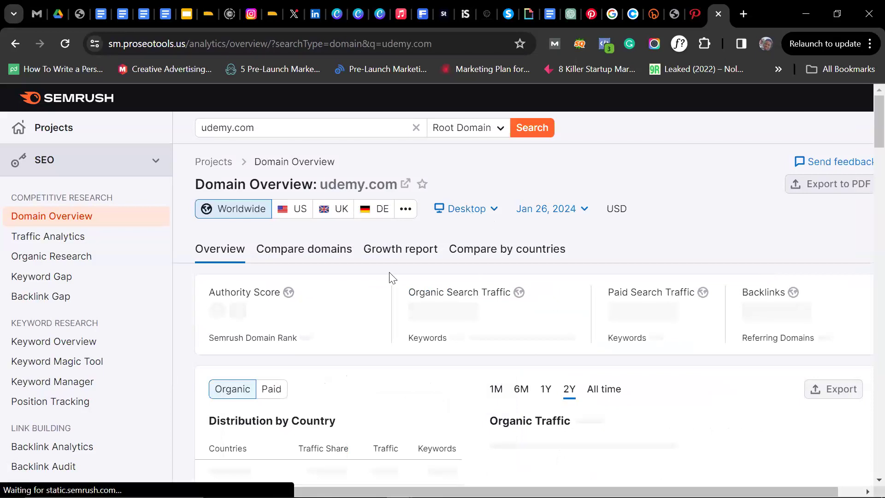
- Examine the authority score, organic and paid search traffic, backlinks and engagement metrics in the udemy.com overview
scroll(482, 261, "down", 4)
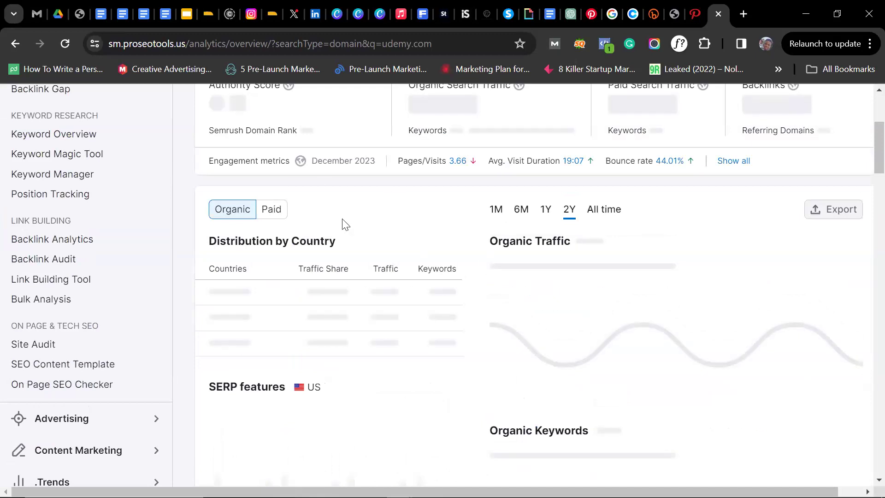
scroll(339, 220, "up", 4)
scroll(329, 221, "down", 6)
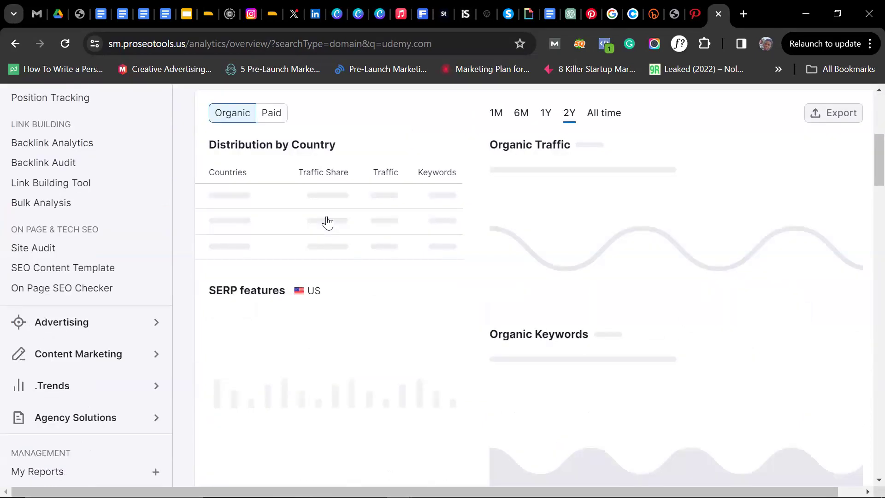
scroll(350, 235, "down", 2)
scroll(362, 245, "up", 5)
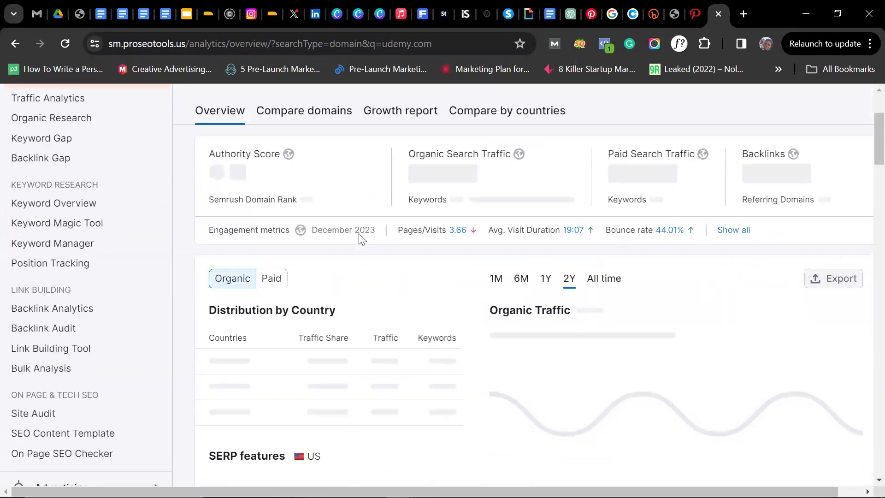
scroll(362, 237, "up", 3)
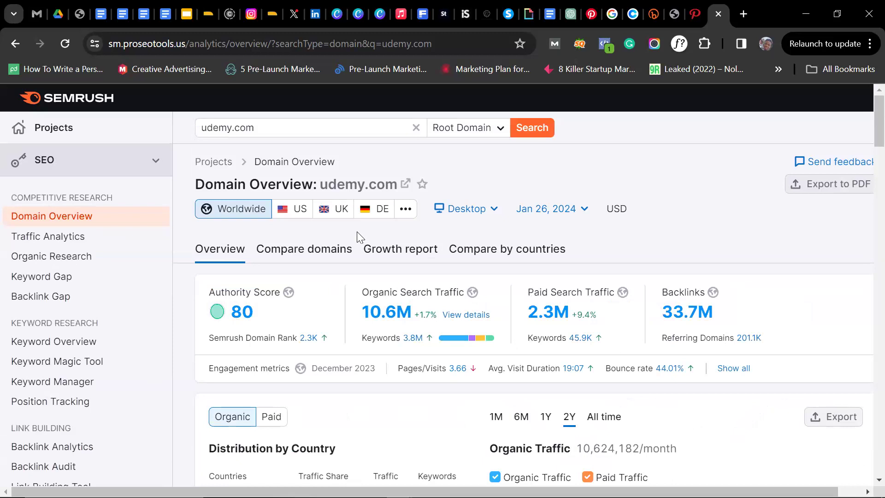
scroll(403, 226, "down", 2)
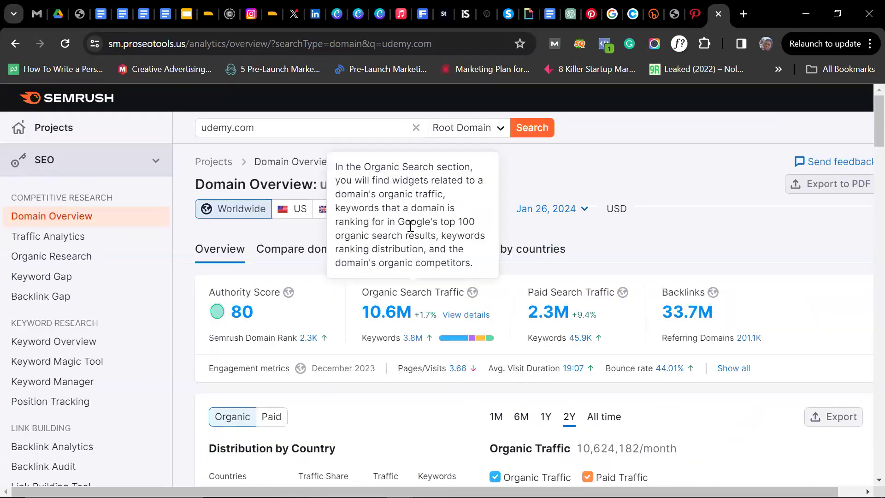
mouse_move(407, 221)
scroll(407, 221, "up", 2)
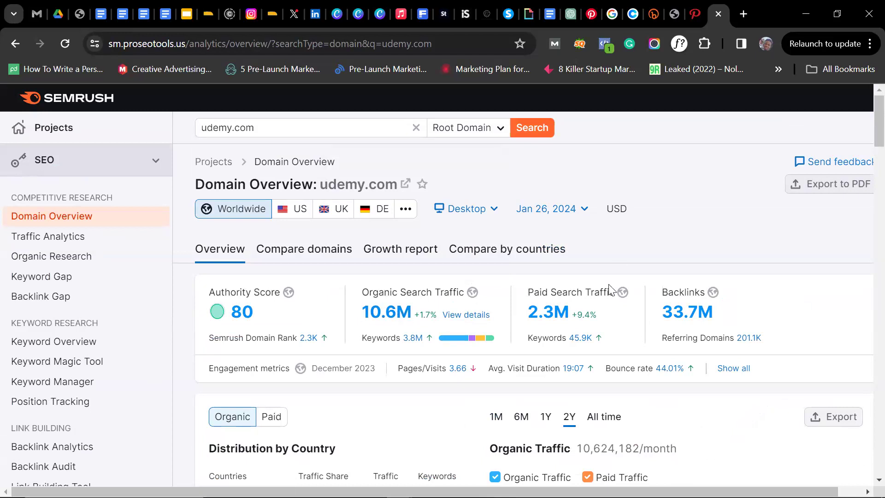
scroll(543, 251, "down", 1)
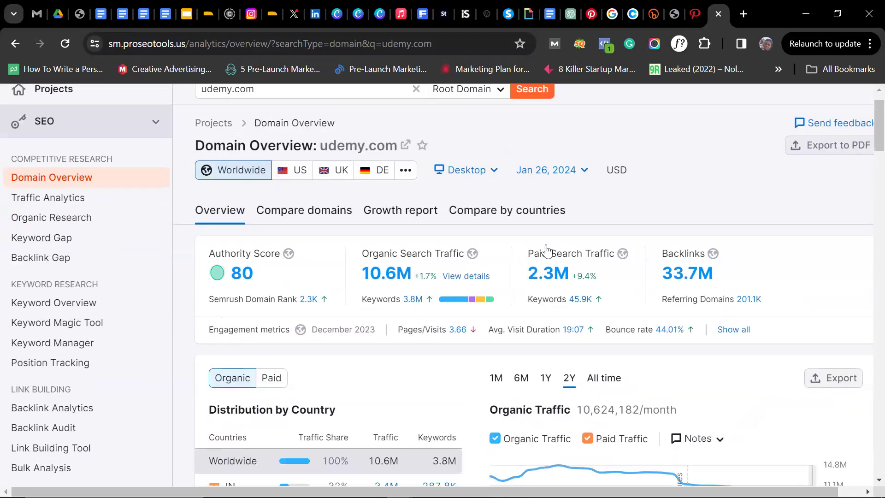
scroll(555, 257, "down", 1)
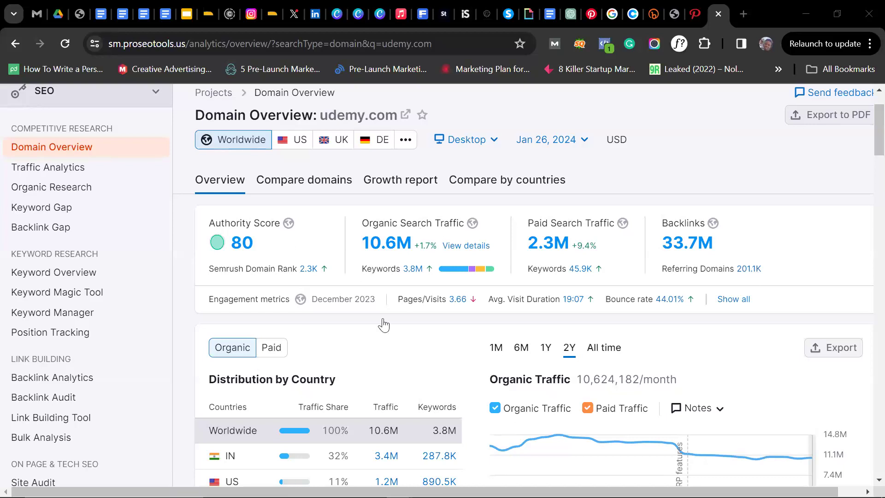
- Examine the distribution by country, organic traffic and keyword trends, SERP features and top organic keywords for udemy.com
scroll(246, 304, "down", 3)
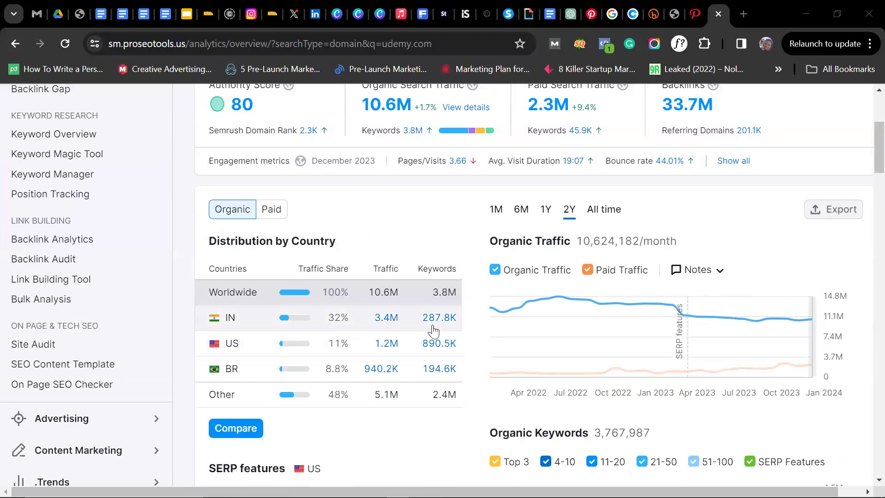
scroll(273, 297, "down", 3)
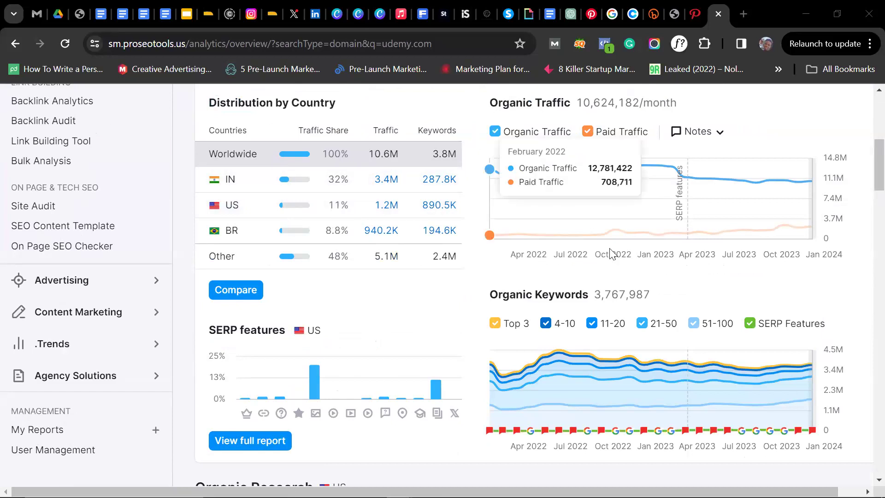
scroll(705, 240, "down", 3)
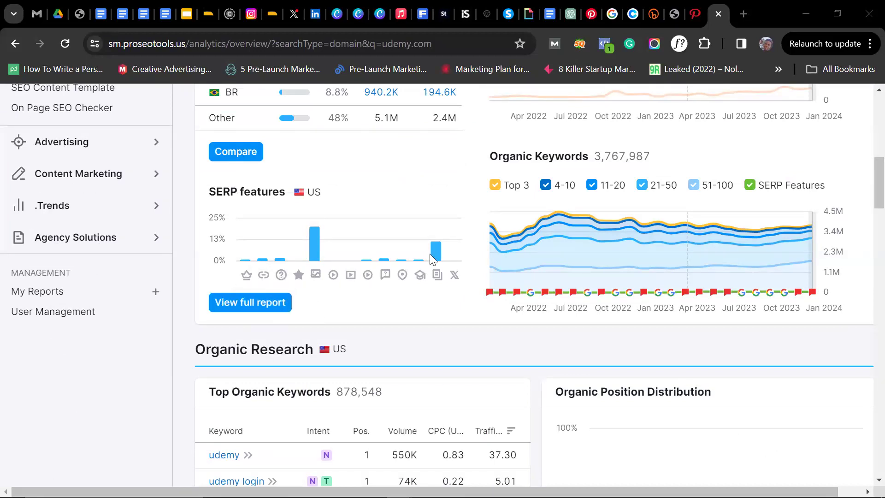
scroll(428, 269, "down", 3)
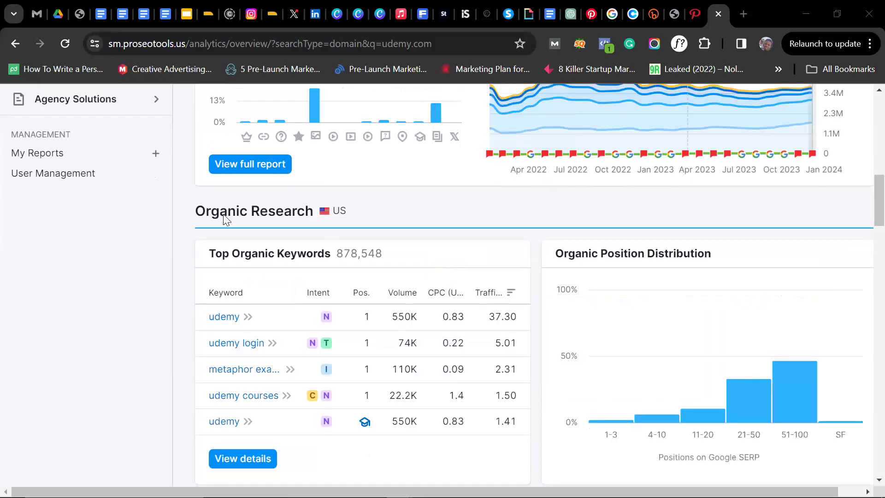
mouse_move(223, 267)
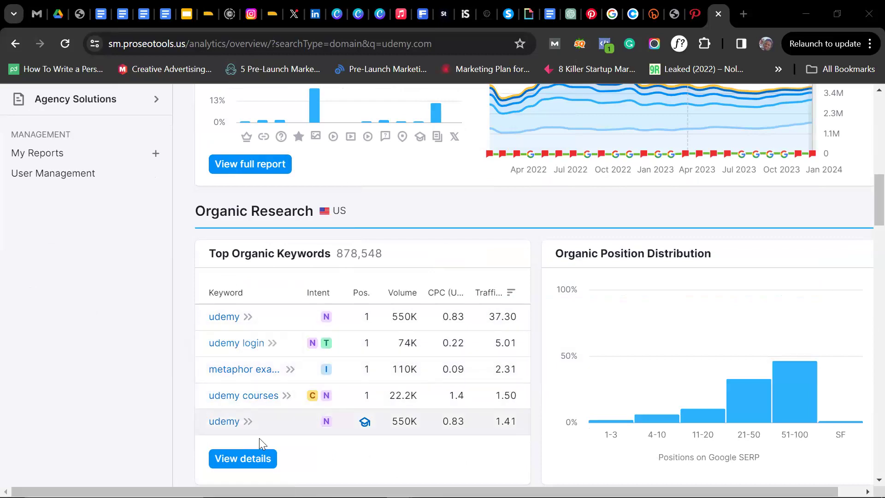
scroll(258, 390, "down", 3)
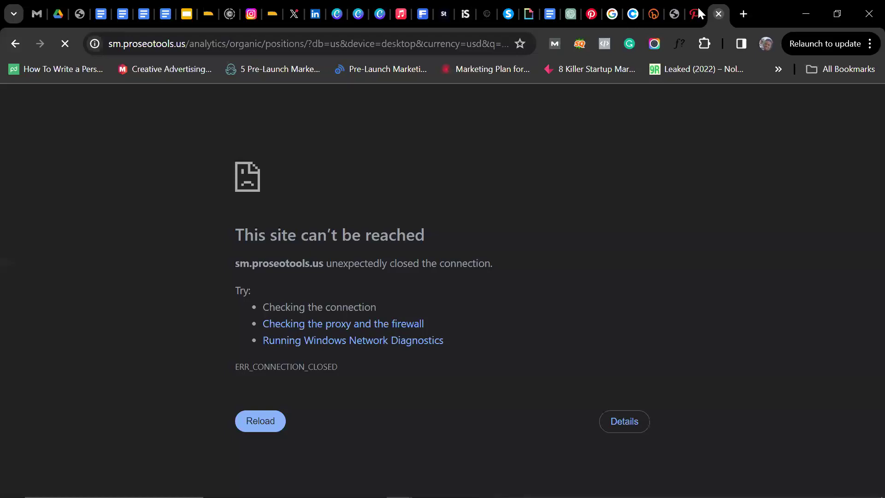
- Reopen Semrush from the Proseotools access page and run the Worldwide Domain Overview search for udemy.com again
key("ctrl+w")
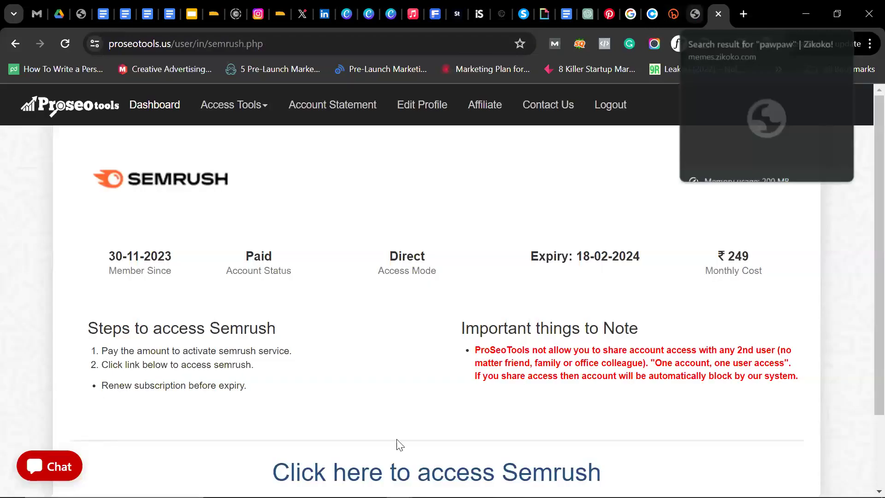
left_click(402, 477)
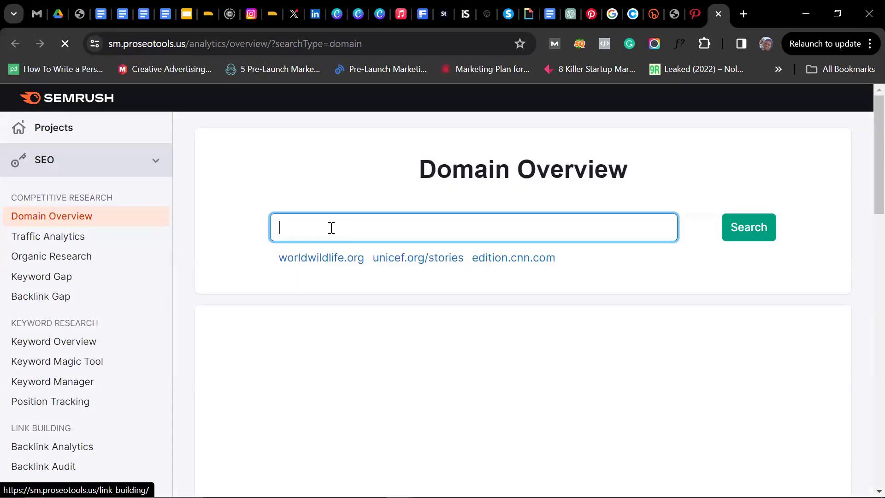
type("udemy.")
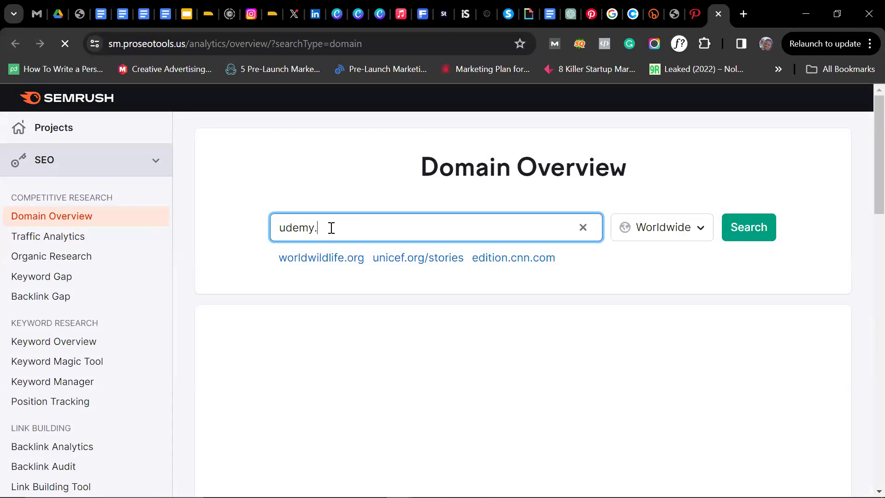
type("com")
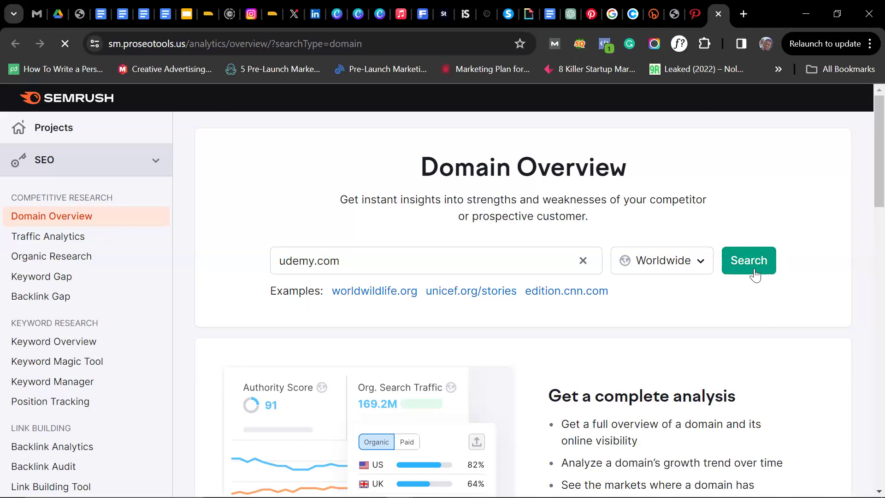
left_click(749, 271)
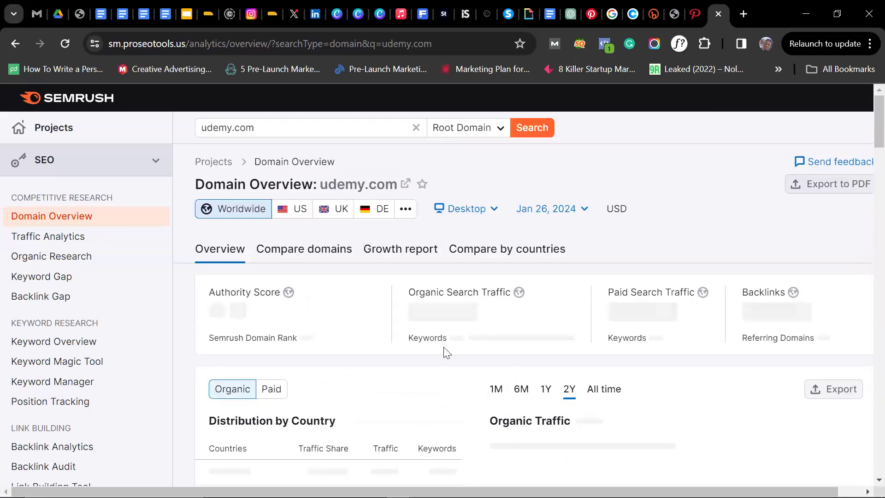
- Look through the reloaded udemy.com report down to the Backlinks section, and return to the Top Organic Keywords table
scroll(417, 340, "down", 3)
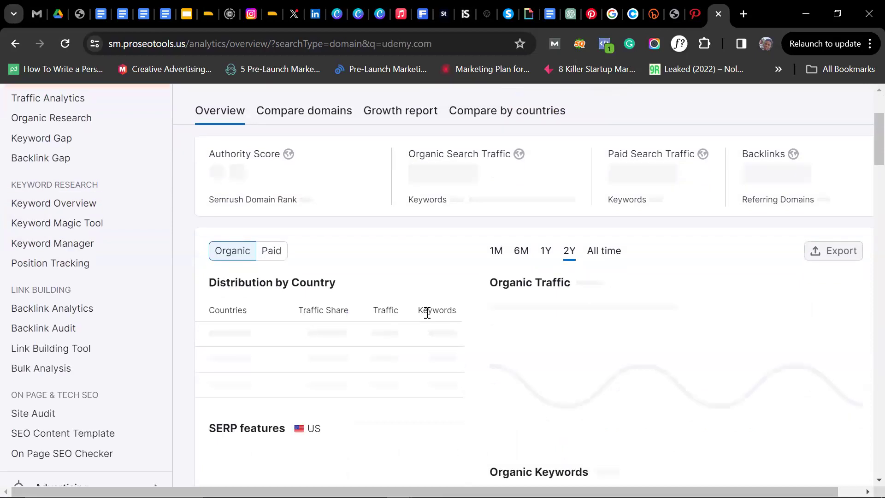
scroll(423, 314, "down", 3)
scroll(438, 290, "up", 6)
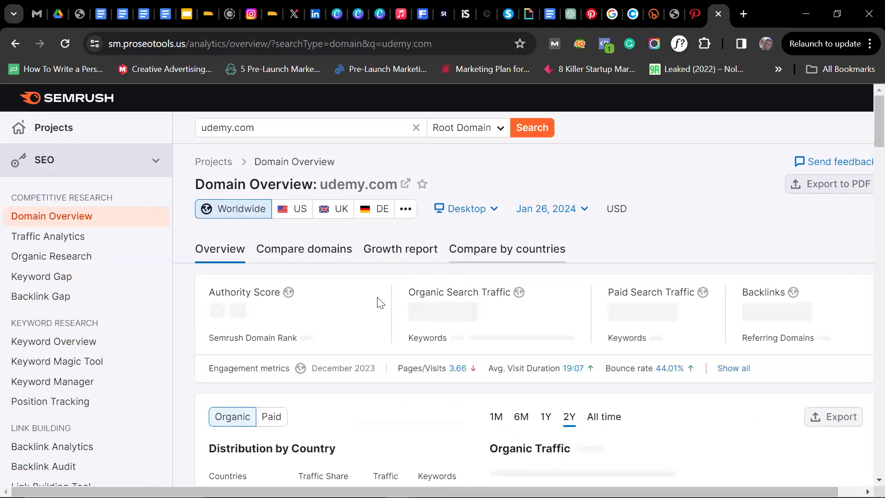
scroll(370, 275, "down", 4)
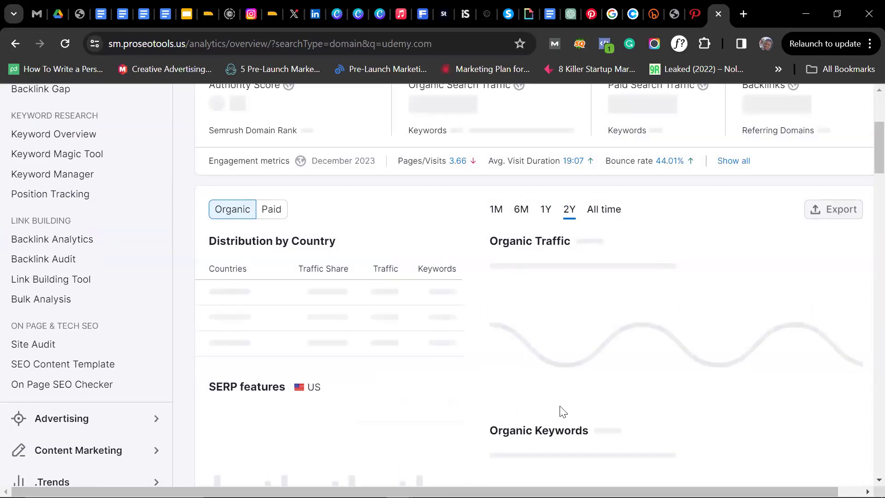
scroll(458, 332, "down", 10)
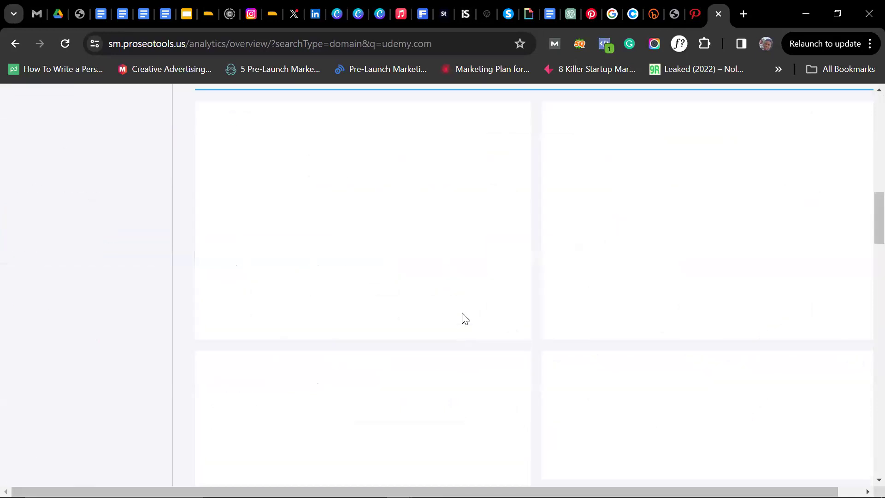
scroll(464, 303, "down", 5)
scroll(452, 313, "down", 5)
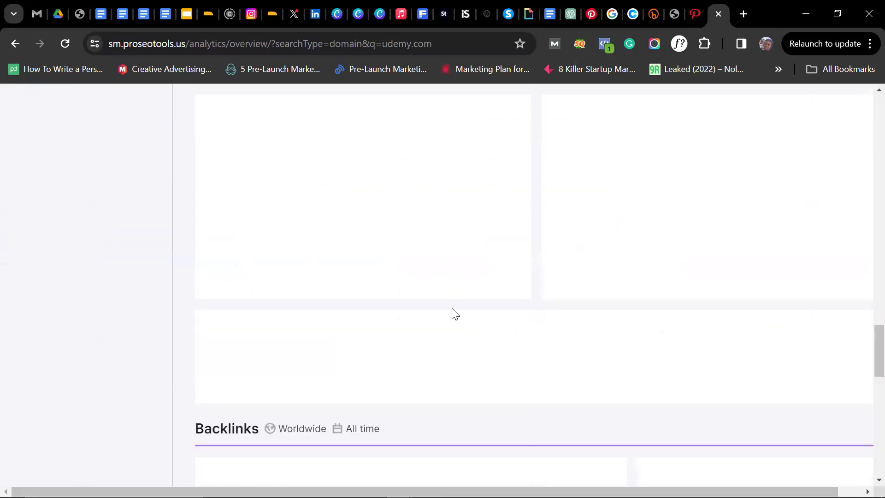
scroll(457, 317, "down", 3)
scroll(461, 312, "down", 3)
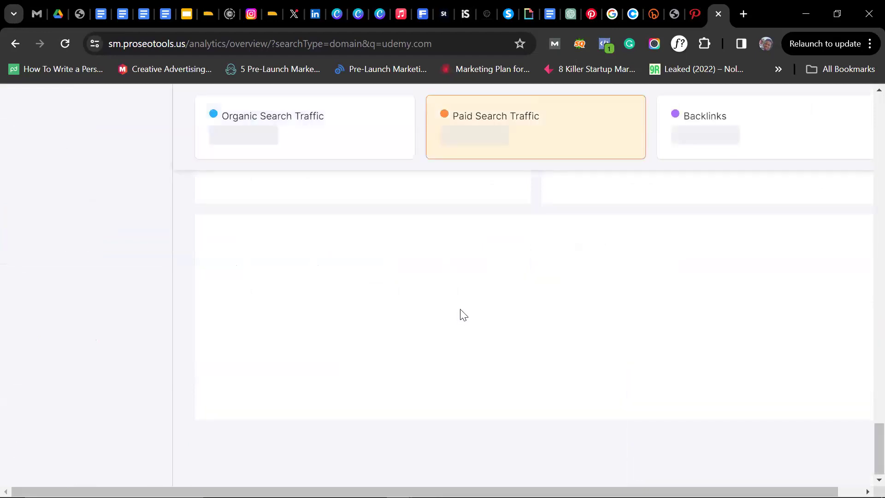
scroll(466, 308, "up", 3)
scroll(469, 318, "up", 8)
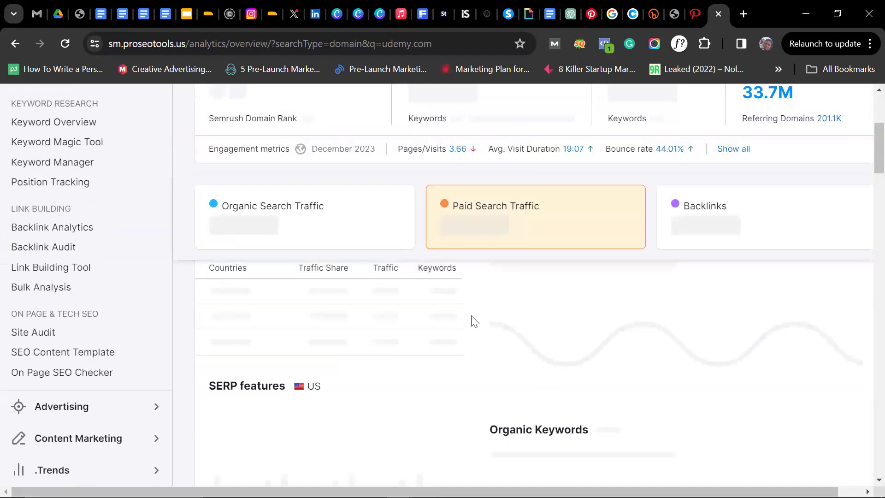
scroll(469, 319, "up", 5)
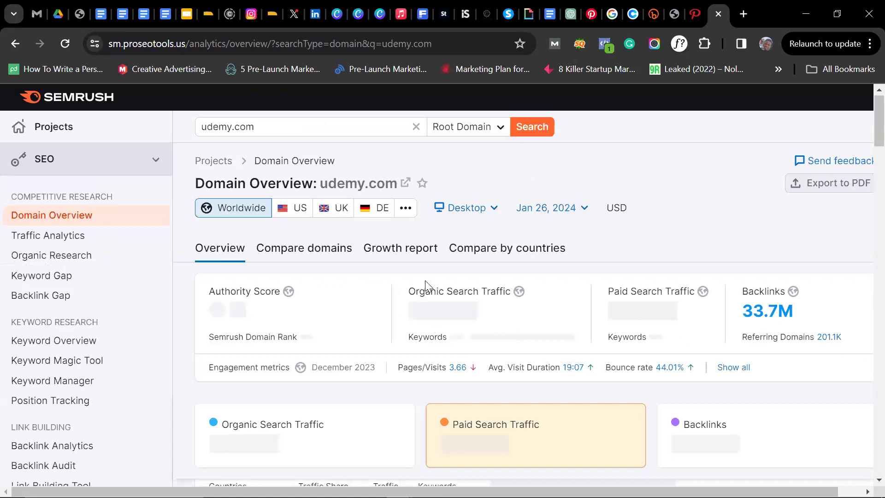
scroll(433, 325, "down", 10)
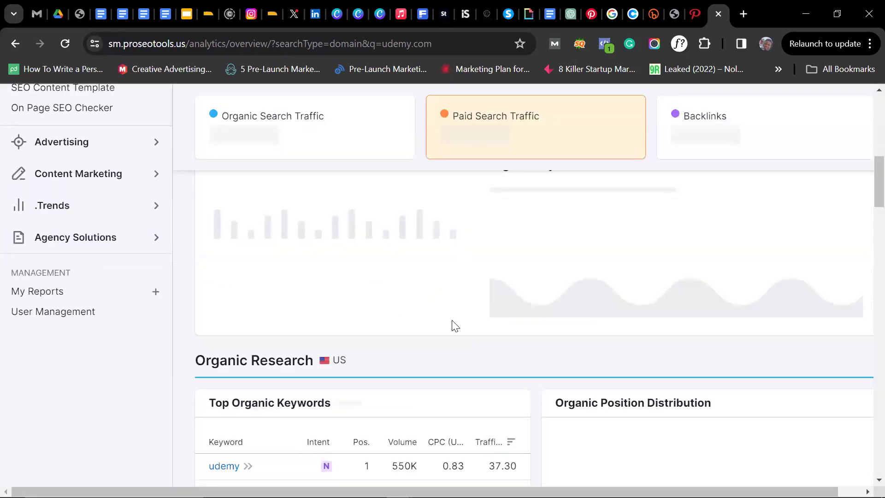
scroll(288, 368, "down", 4)
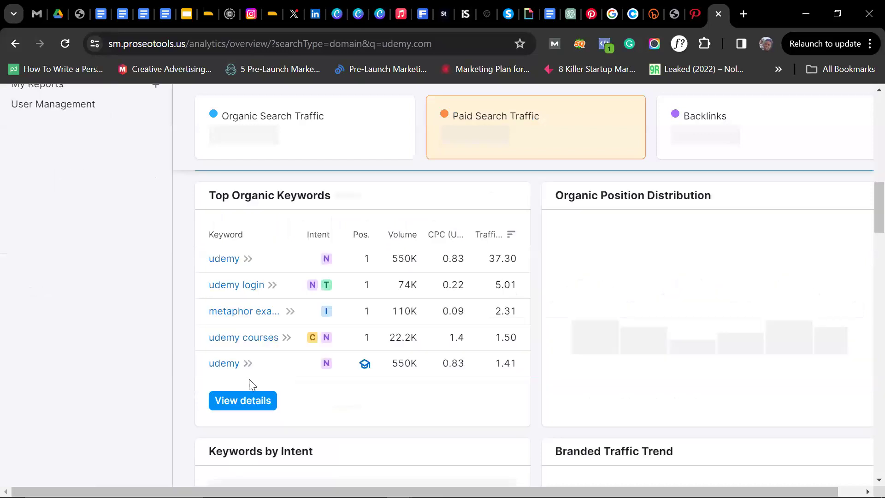
- Look through the SERP features, Top Organic Keywords and Keywords by Intent sections of the udemy.com report
scroll(368, 298, "up", 5)
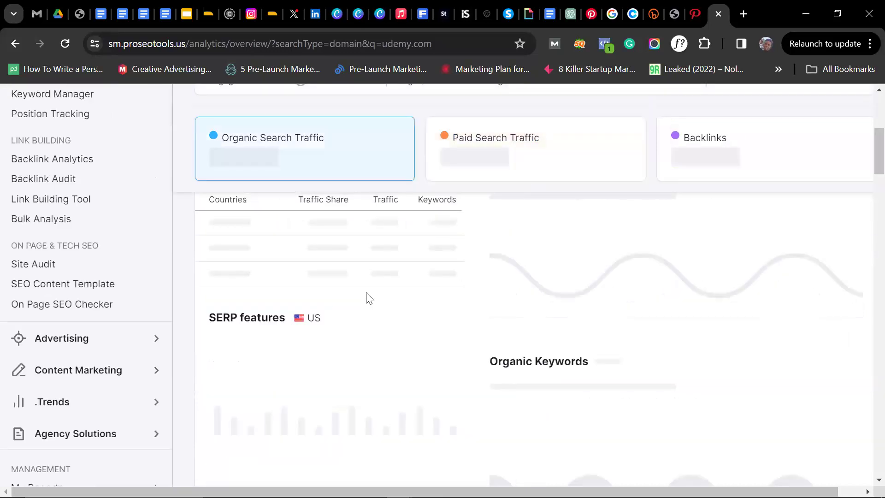
scroll(366, 298, "up", 3)
scroll(373, 287, "down", 3)
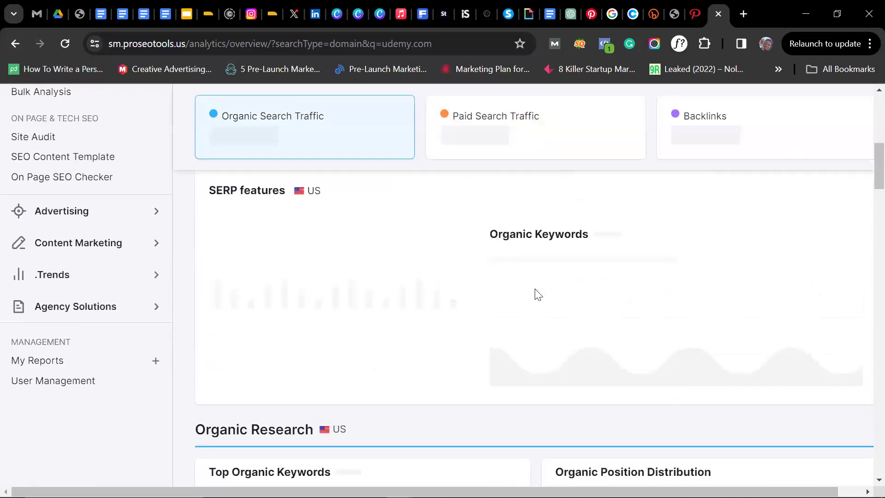
scroll(557, 307, "down", 7)
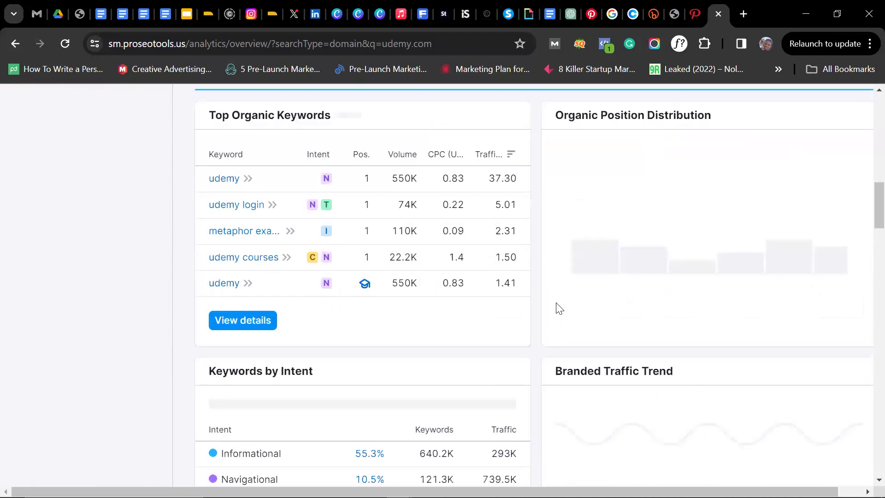
scroll(560, 308, "down", 4)
scroll(279, 256, "up", 2)
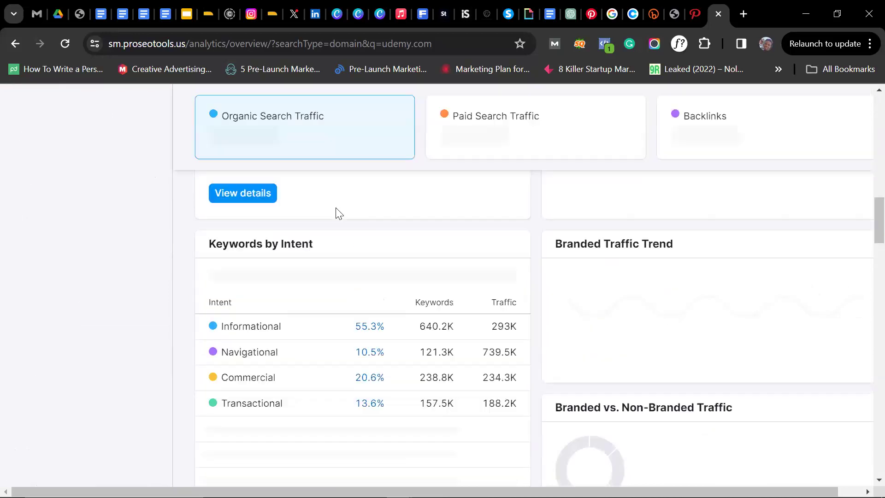
scroll(304, 263, "down", 1)
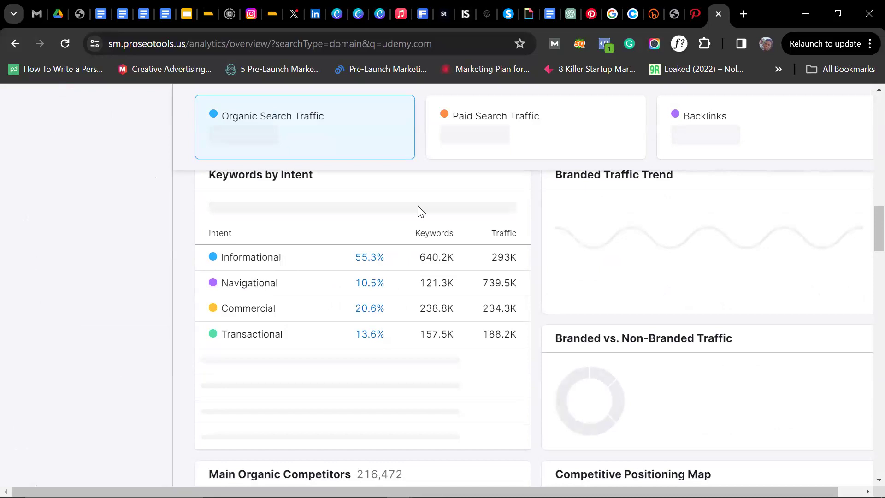
scroll(408, 199, "up", 8)
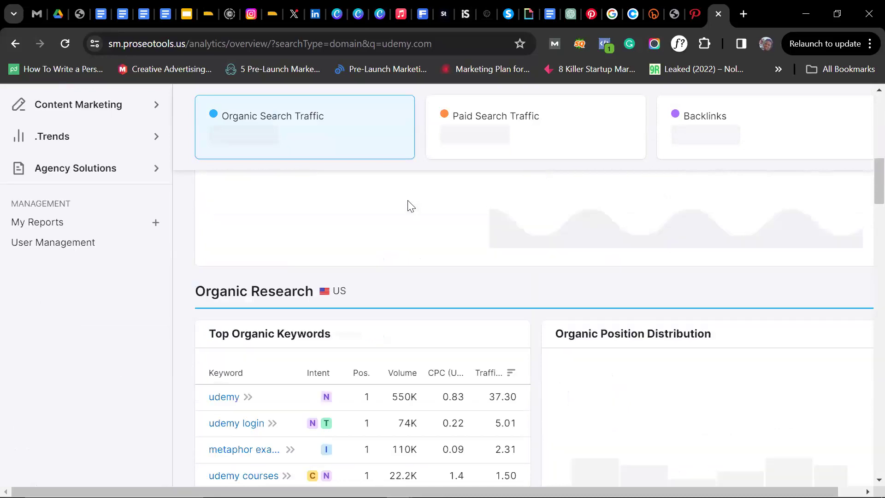
scroll(408, 203, "up", 3)
- Reload the udemy.com Domain Overview report and return to its summary metrics
left_click(65, 43)
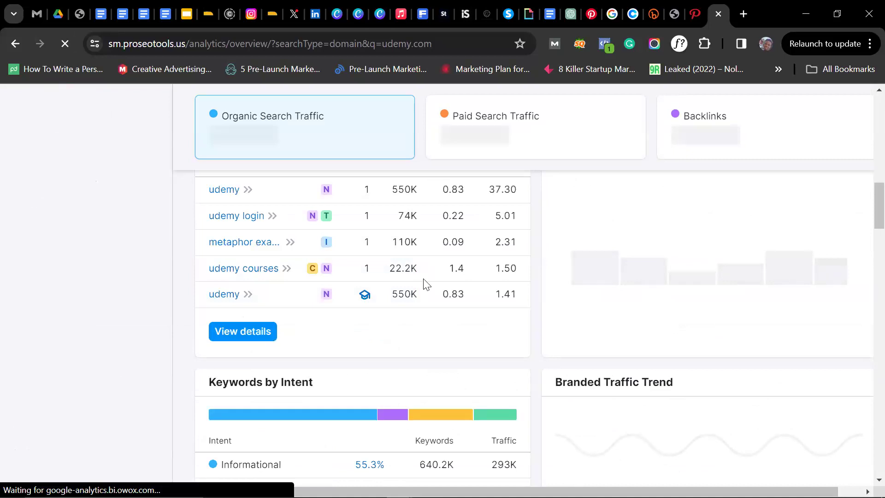
scroll(400, 291, "up", 5)
scroll(404, 281, "up", 10)
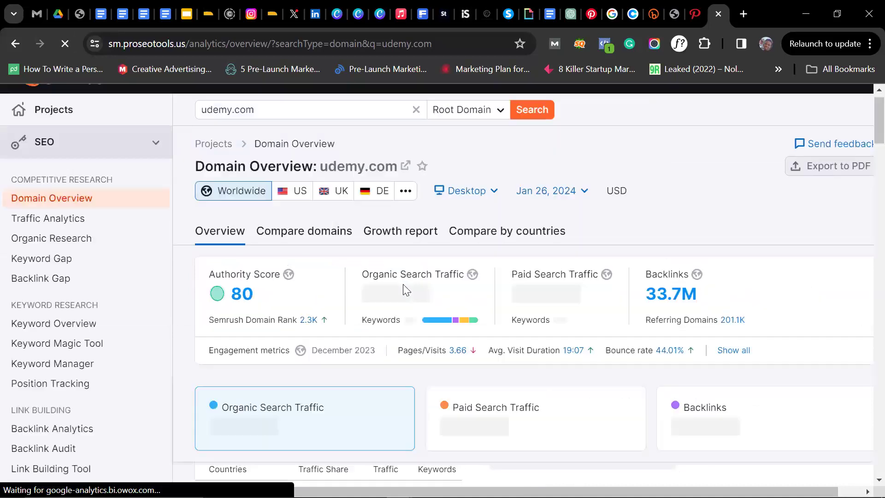
scroll(404, 278, "up", 1)
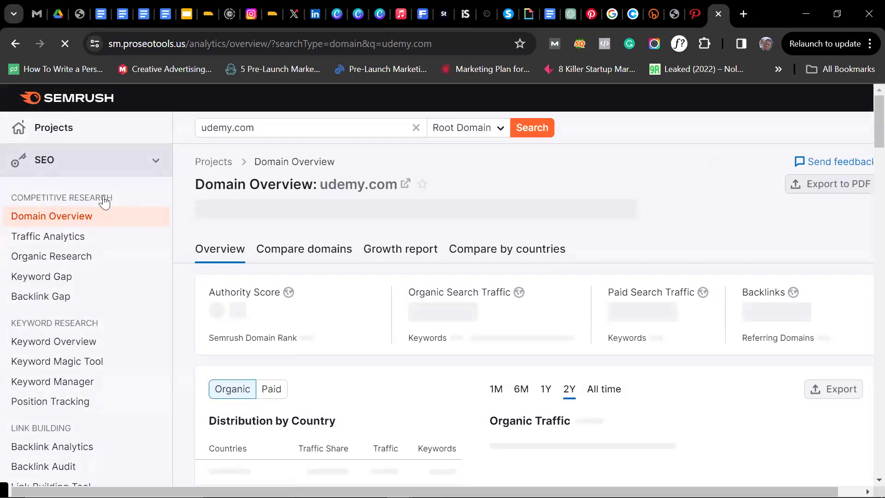
scroll(67, 234, "down", 1)
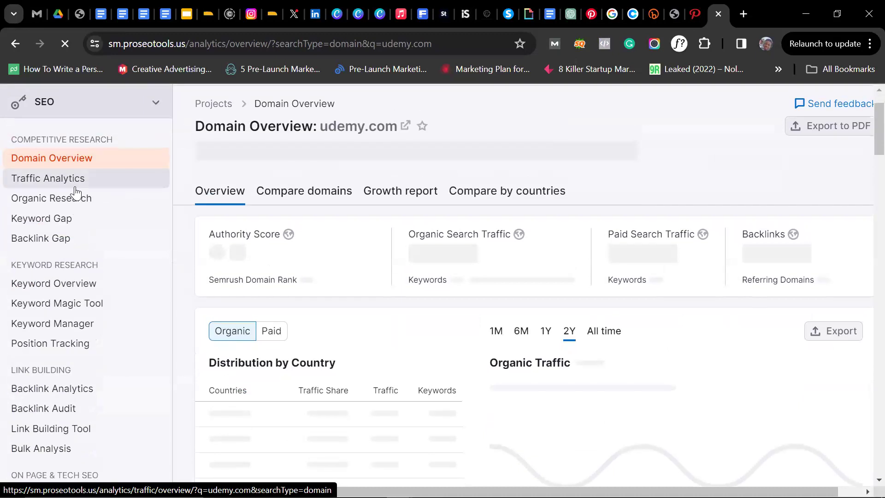
scroll(102, 223, "up", 1)
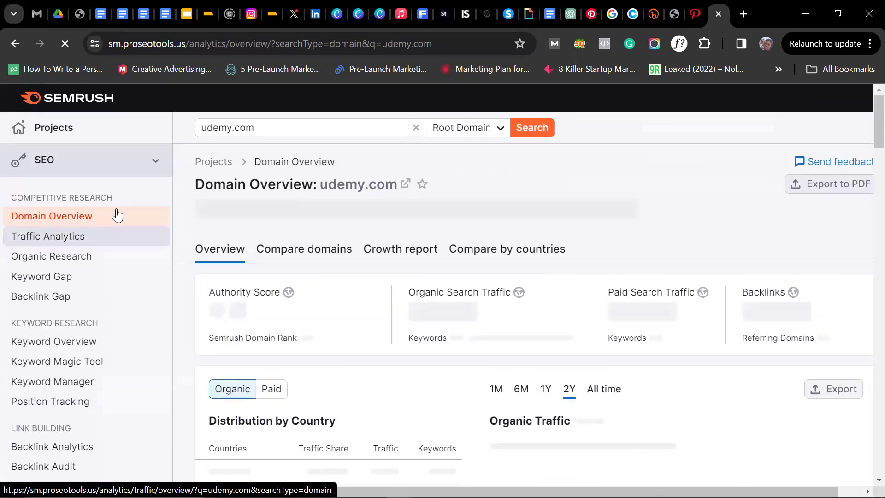
scroll(340, 233, "down", 8)
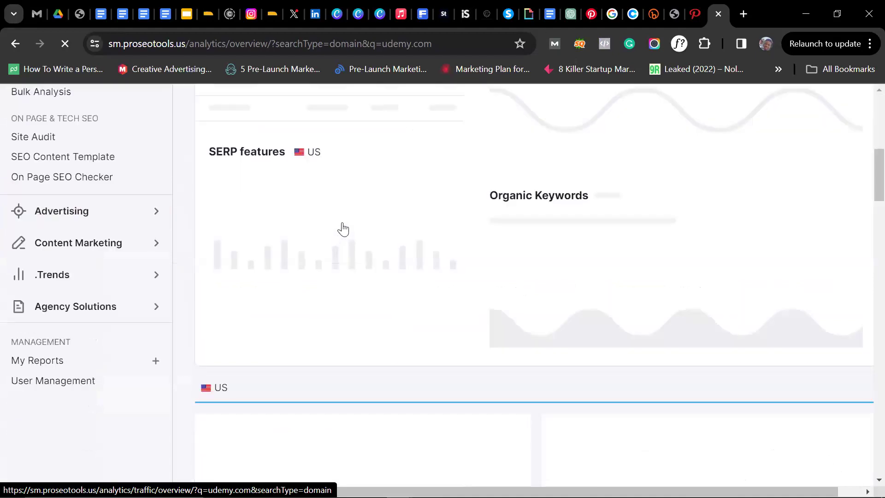
scroll(298, 251, "up", 3)
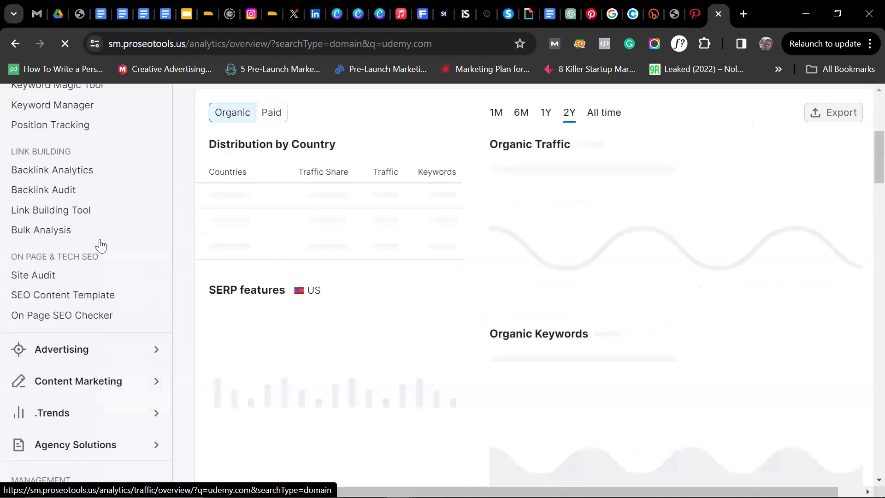
scroll(103, 170, "up", 3)
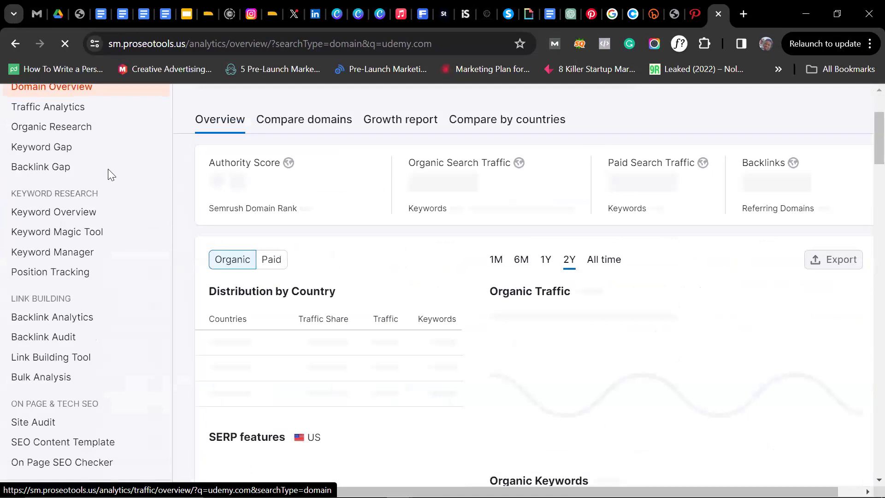
scroll(108, 169, "up", 3)
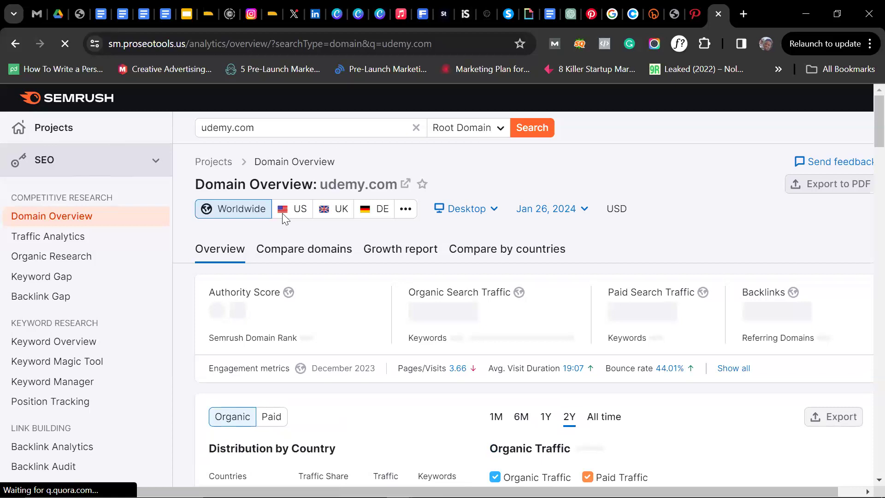
scroll(316, 242, "down", 7)
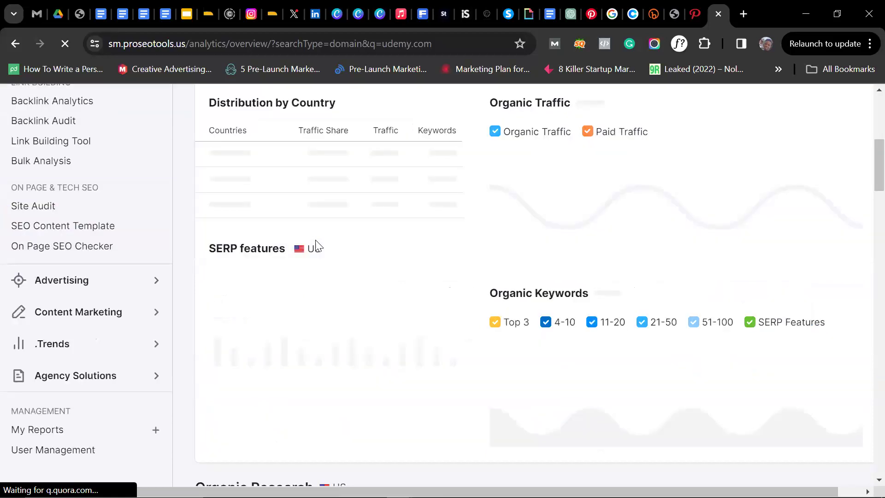
scroll(318, 246, "up", 3)
scroll(304, 235, "down", 4)
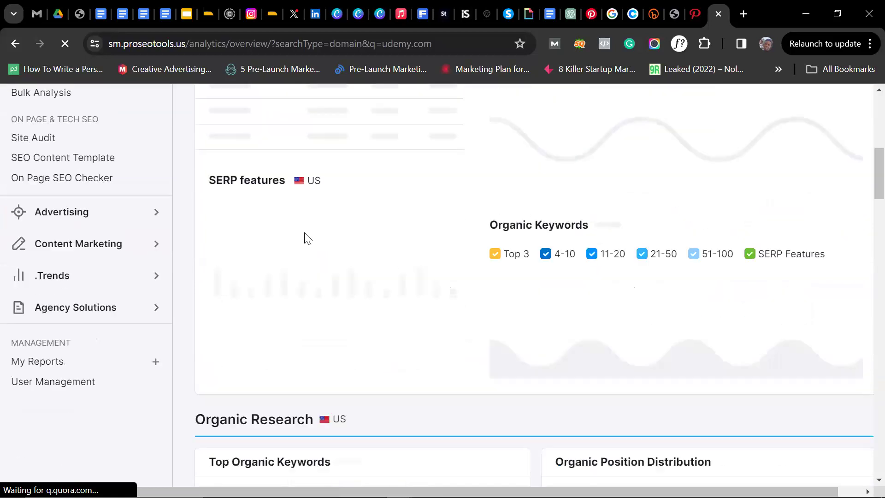
scroll(290, 210, "up", 4)
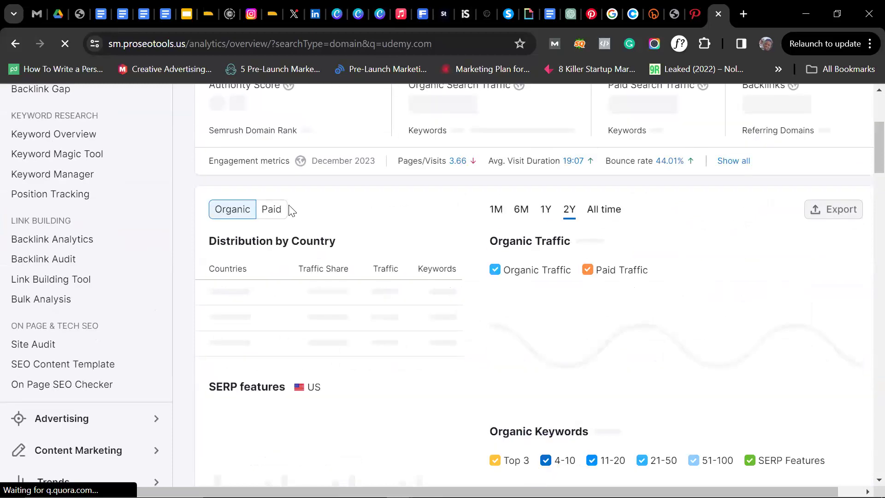
scroll(291, 210, "up", 4)
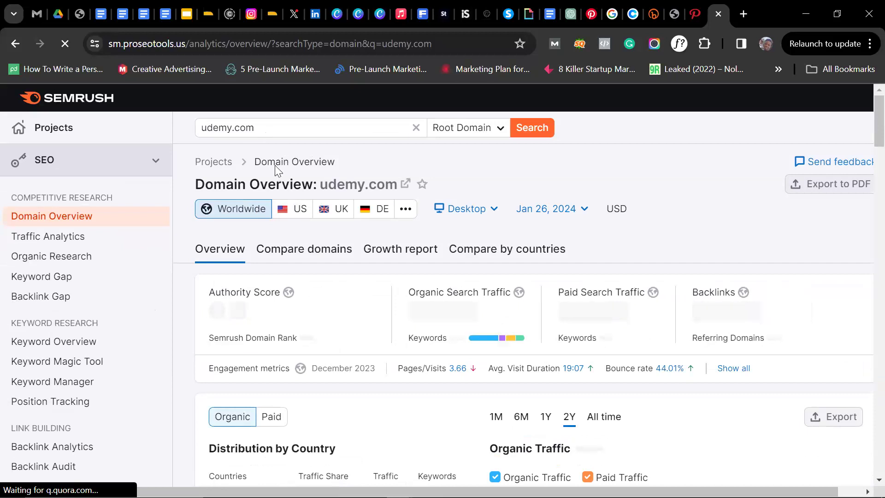
key("ctrl+minus")
key("ctrl+plus")
- Review the reloaded country distribution, organic traffic and keyword charts, SERP features and Top Organic Keywords for udemy.com
scroll(273, 169, "down", 8)
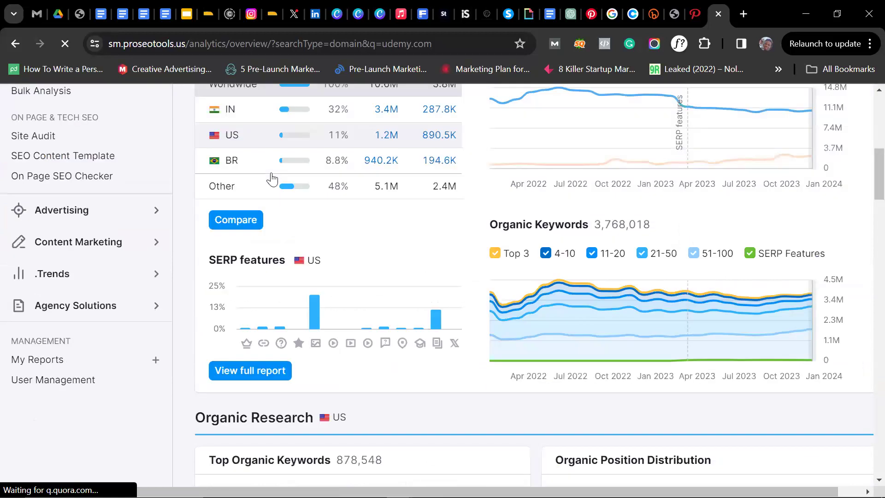
scroll(272, 178, "down", 10)
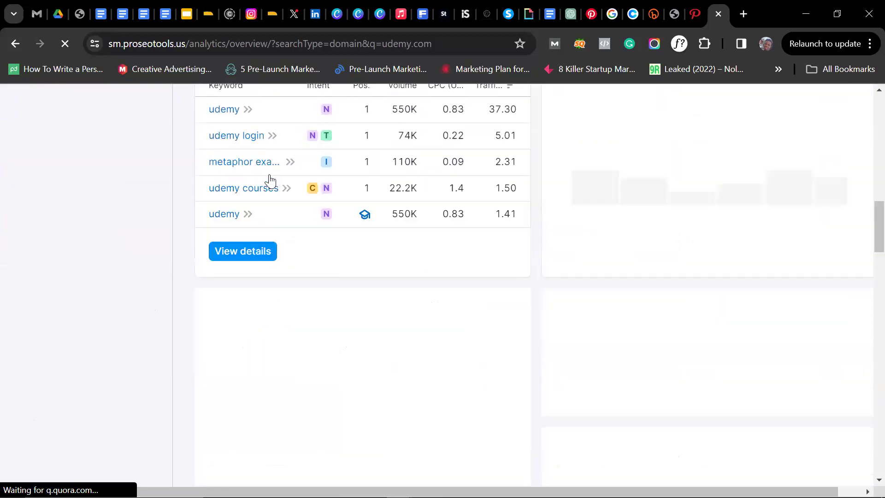
scroll(270, 177, "up", 3)
scroll(271, 180, "down", 4)
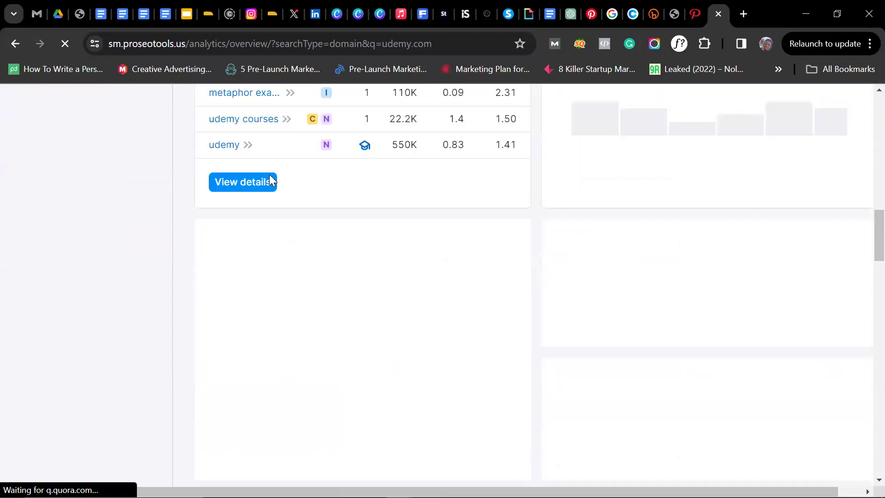
scroll(270, 170, "up", 3)
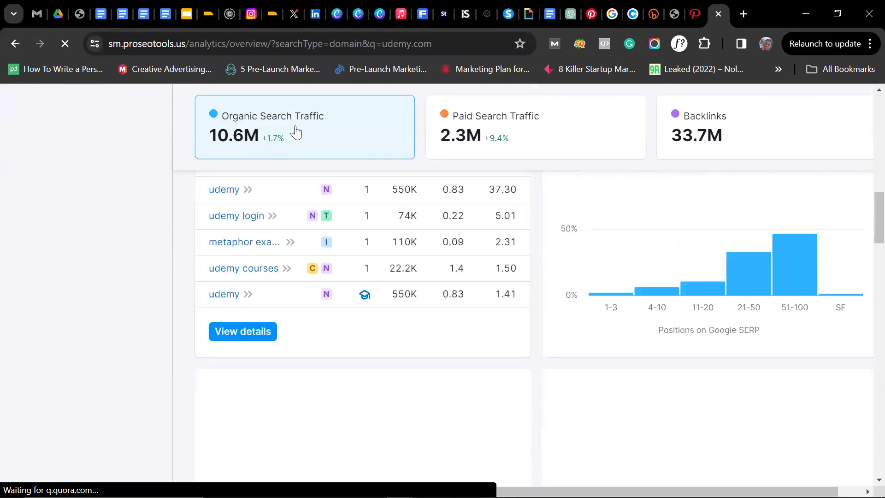
- Examine the Keywords by Intent breakdown, Branded Traffic Trend and Branded vs. Non-Branded Traffic for udemy.com
left_click(453, 156)
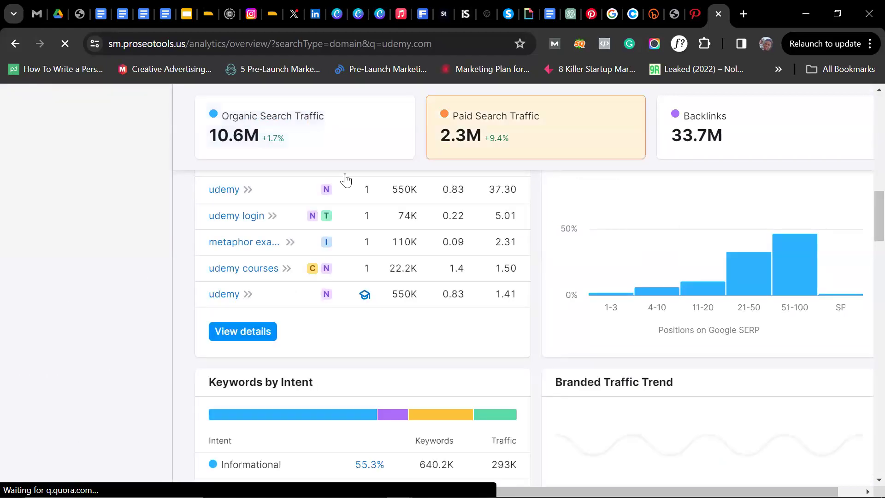
scroll(378, 253, "down", 4)
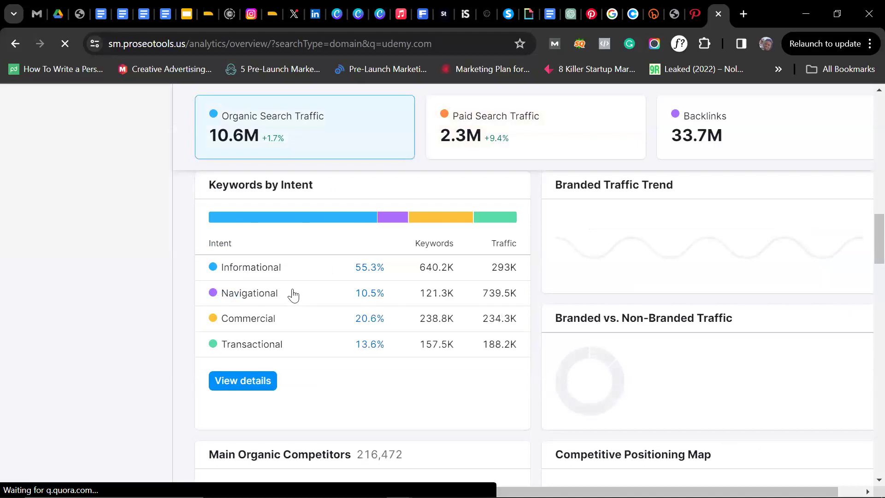
scroll(207, 328, "up", 1)
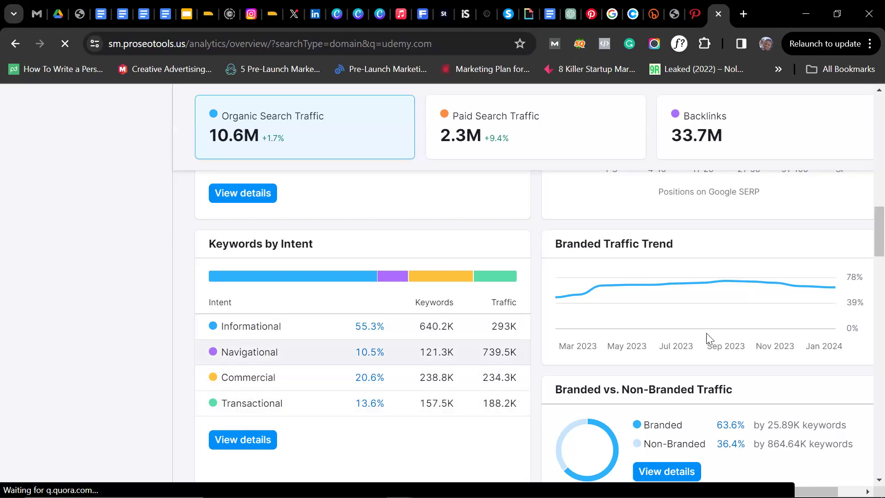
scroll(665, 299, "down", 4)
scroll(648, 273, "up", 1)
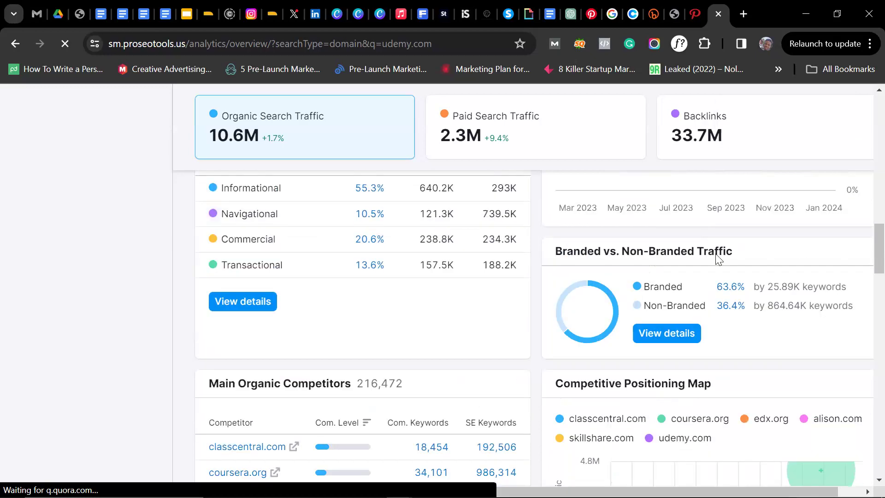
- Examine udemy.com's Main Organic Competitors and the organic Competitive Positioning Map
scroll(279, 358, "down", 3)
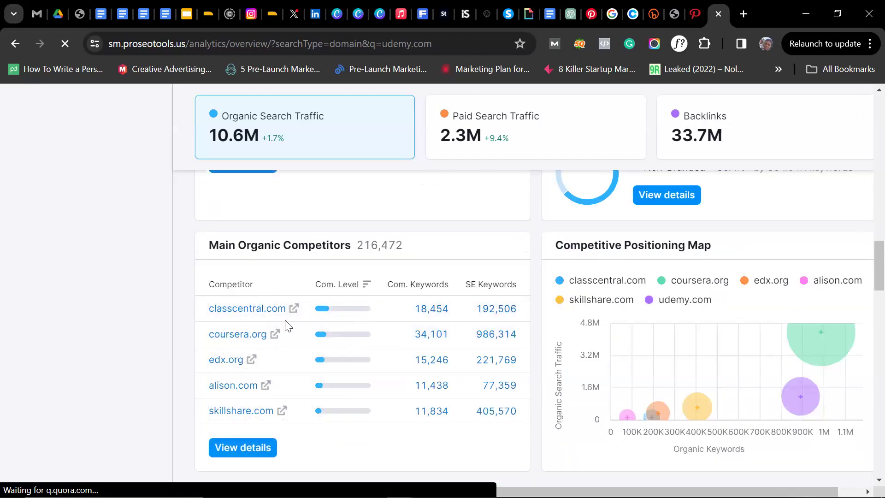
scroll(232, 247, "down", 1)
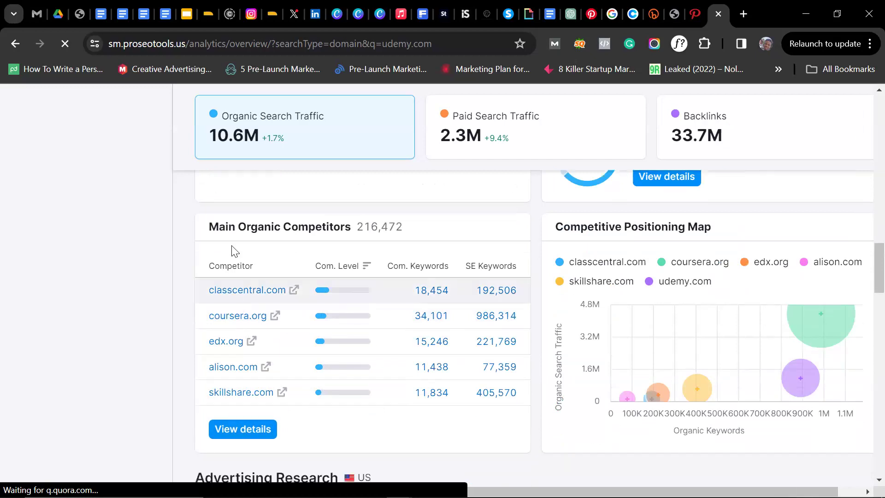
scroll(232, 251, "down", 1)
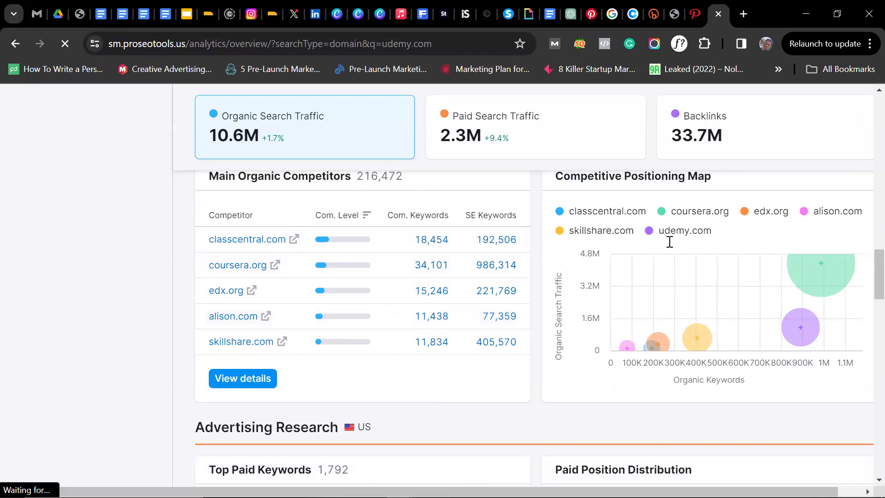
- Examine the Advertising Research section, covering top paid keywords, paid position distribution, main paid competitors and sample text ads
scroll(323, 272, "down", 4)
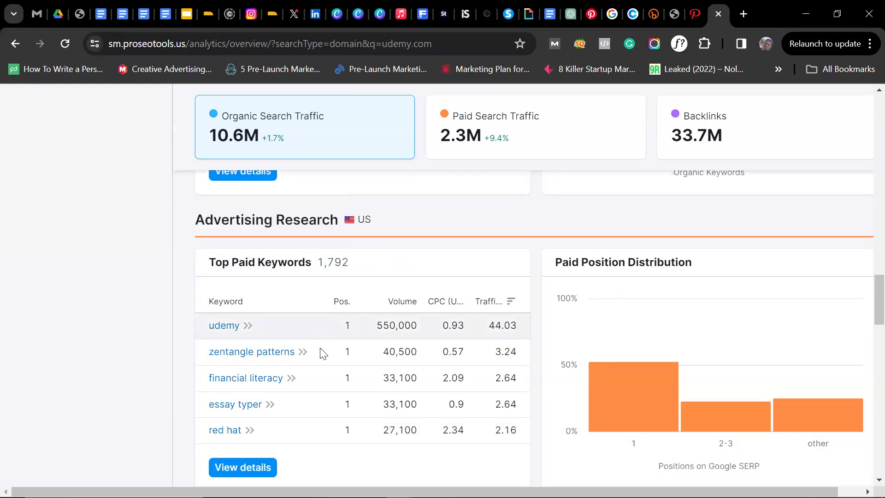
scroll(380, 333, "down", 1)
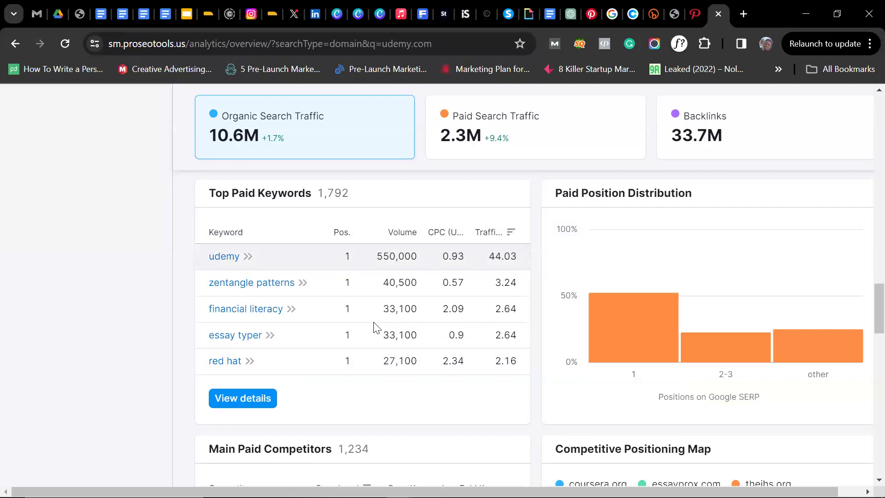
scroll(366, 308, "up", 1)
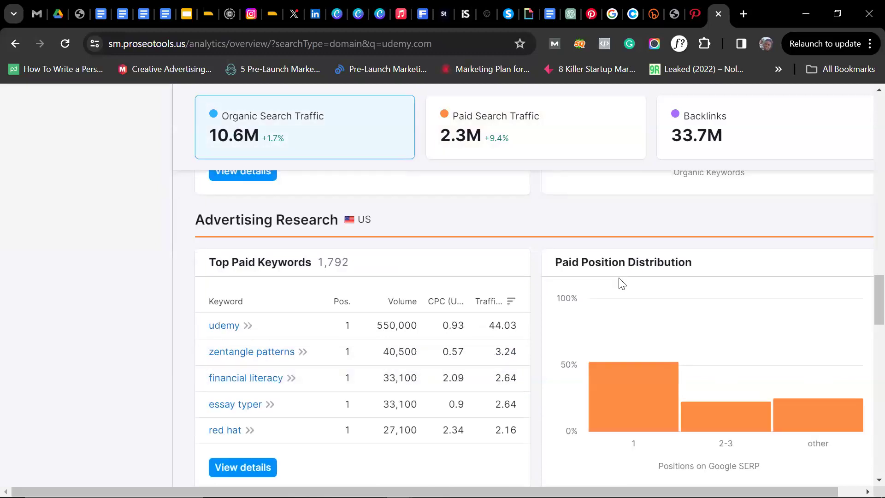
scroll(461, 336, "down", 4)
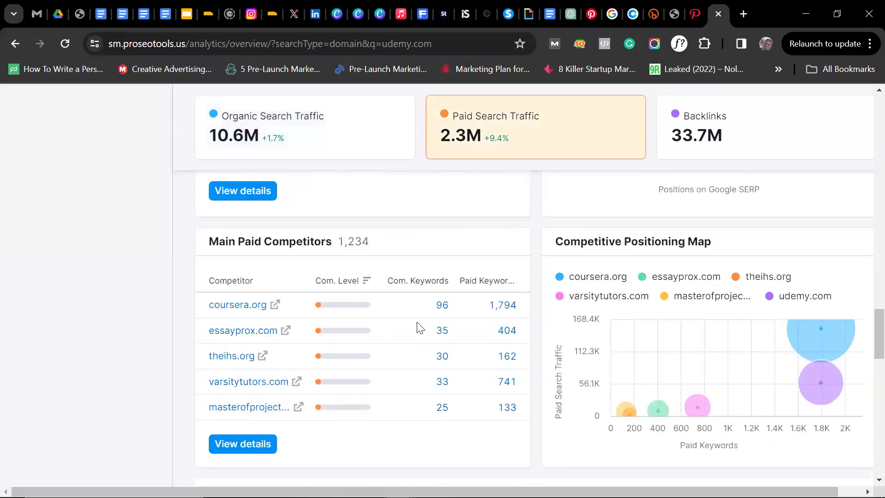
scroll(389, 259, "down", 3)
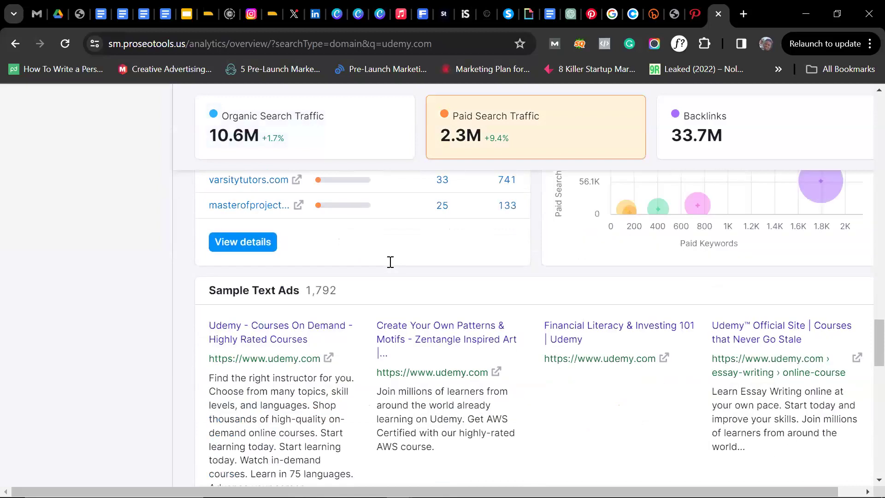
- Examine udemy.com's Backlinks table, the Follow vs Nofollow split and the Backlink Types breakdown
scroll(389, 265, "down", 4)
scroll(295, 242, "down", 2)
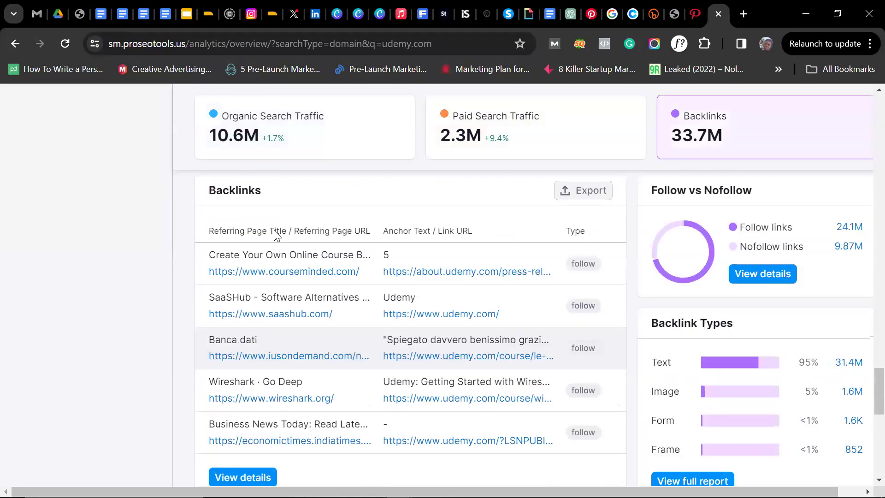
scroll(153, 311, "up", 1)
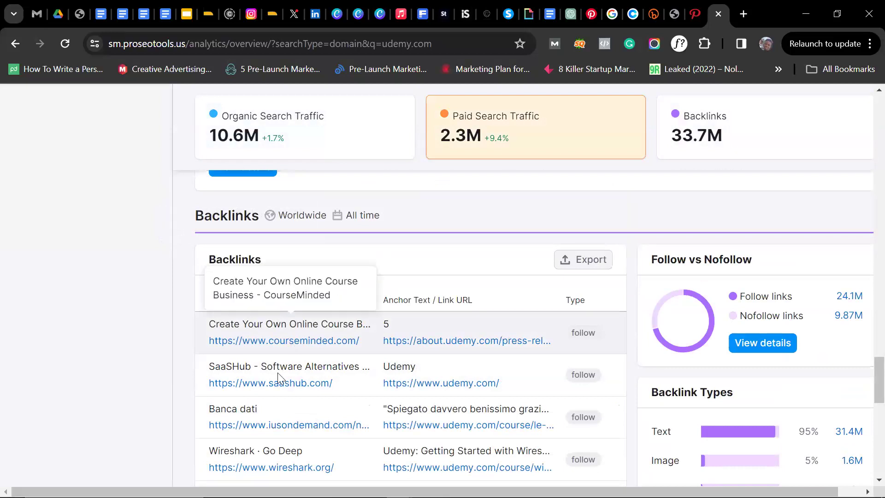
scroll(276, 377, "down", 3)
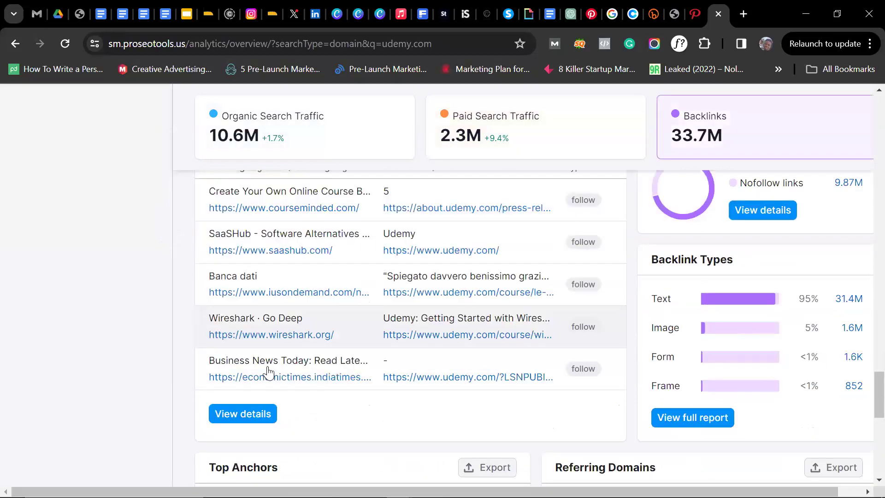
scroll(396, 295, "down", 2)
- Review the Top Anchors, Referring Domains and Indexed Pages tables for udemy.com
scroll(396, 295, "down", 3)
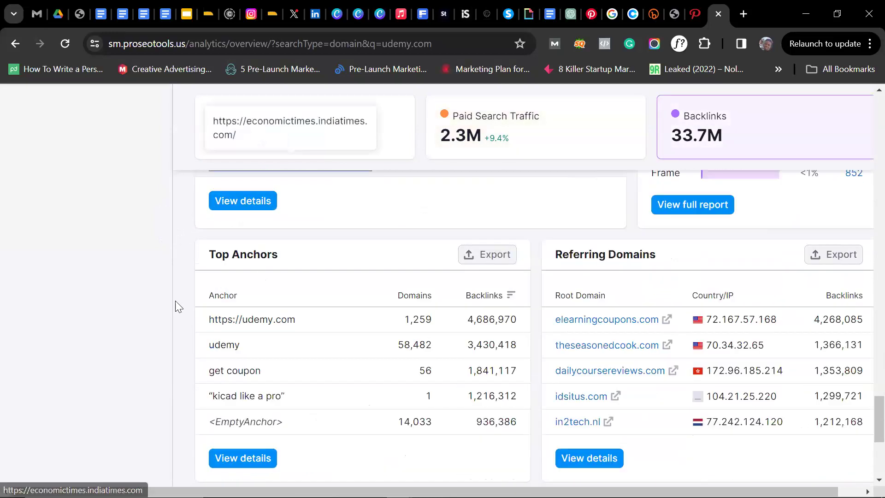
scroll(279, 349, "down", 5)
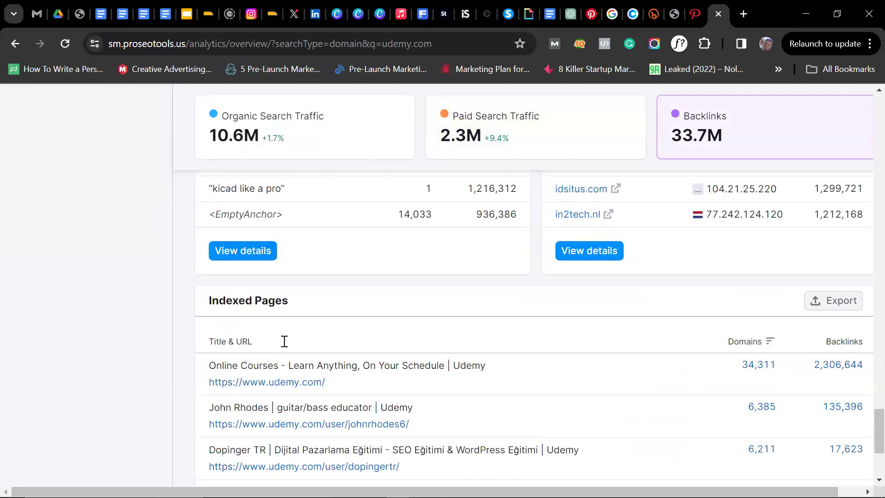
scroll(288, 339, "down", 4)
scroll(300, 319, "up", 1)
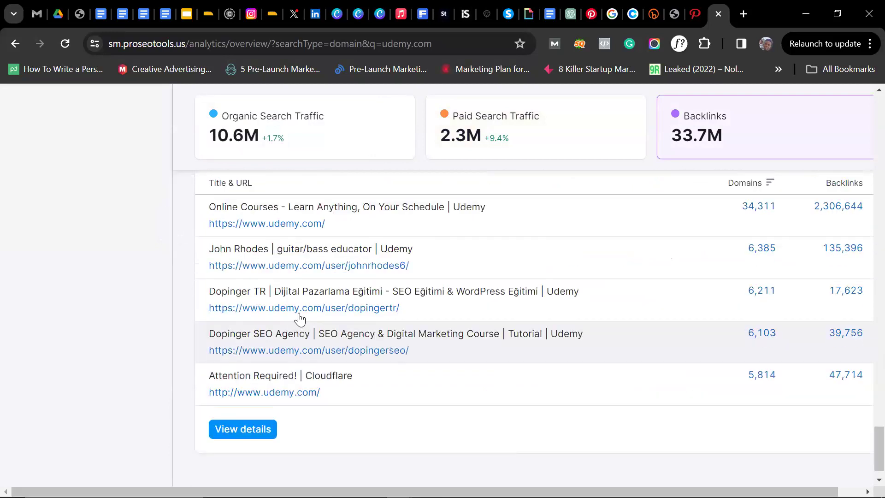
scroll(297, 318, "up", 2)
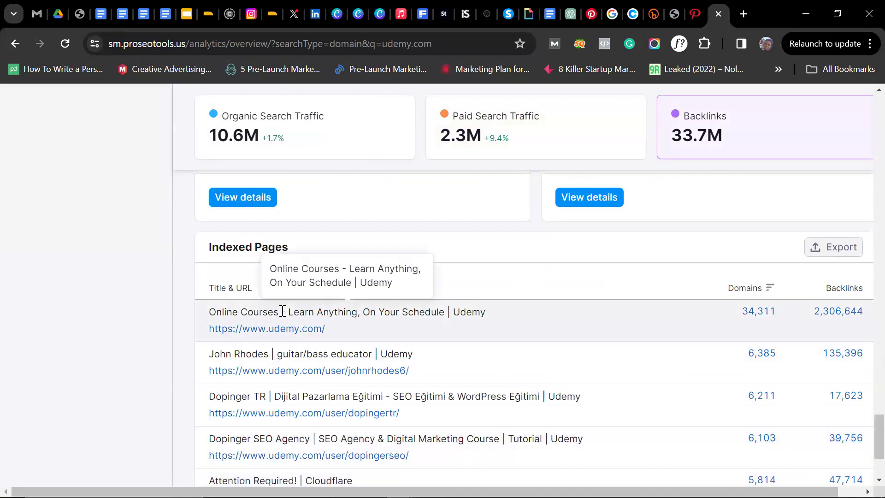
scroll(271, 277, "up", 8)
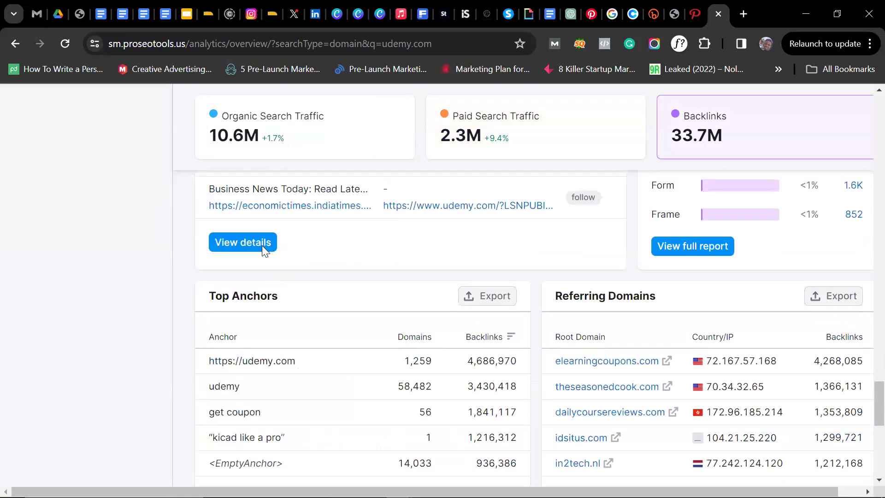
- Open the Traffic Analytics report for udemy.com, briefly checking and closing its What's new in .Trends announcements
scroll(261, 245, "up", 5)
scroll(88, 237, "up", 10)
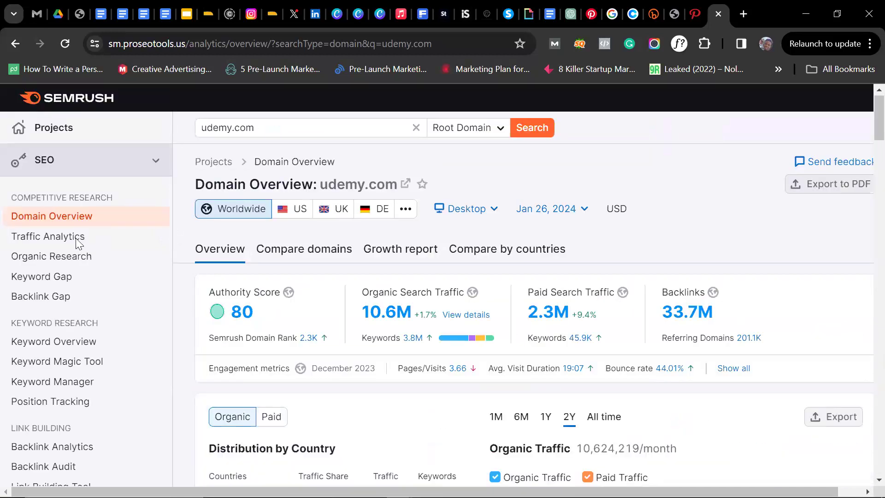
left_click(77, 240)
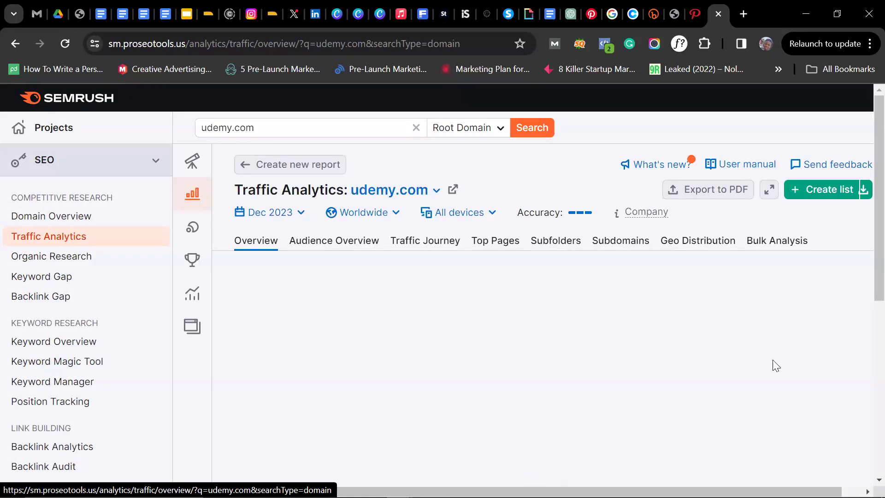
scroll(490, 226, "down", 7)
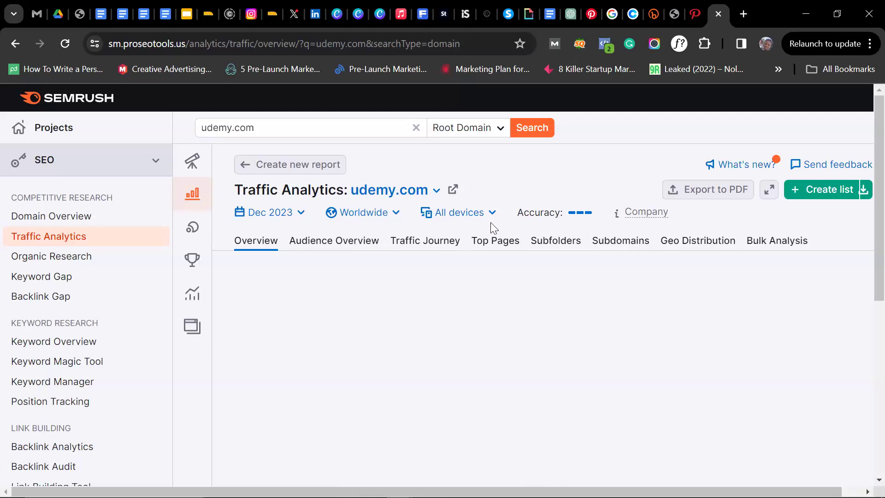
scroll(478, 247, "up", 7)
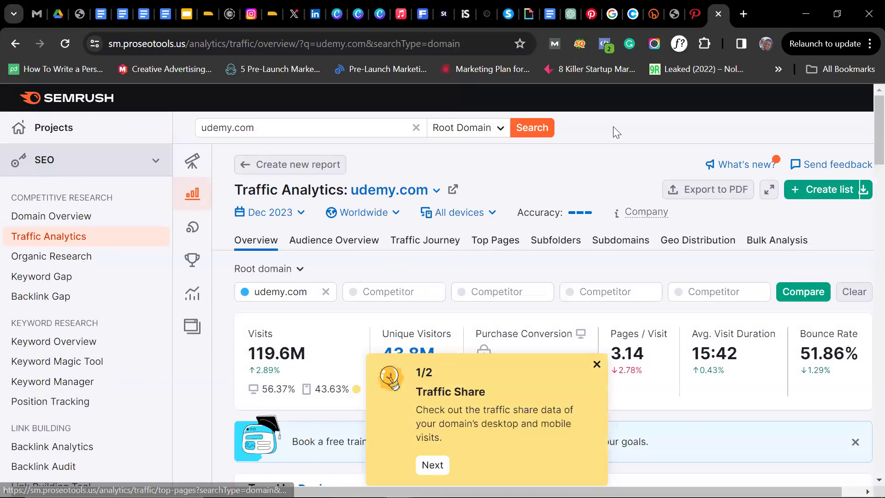
left_click(743, 165)
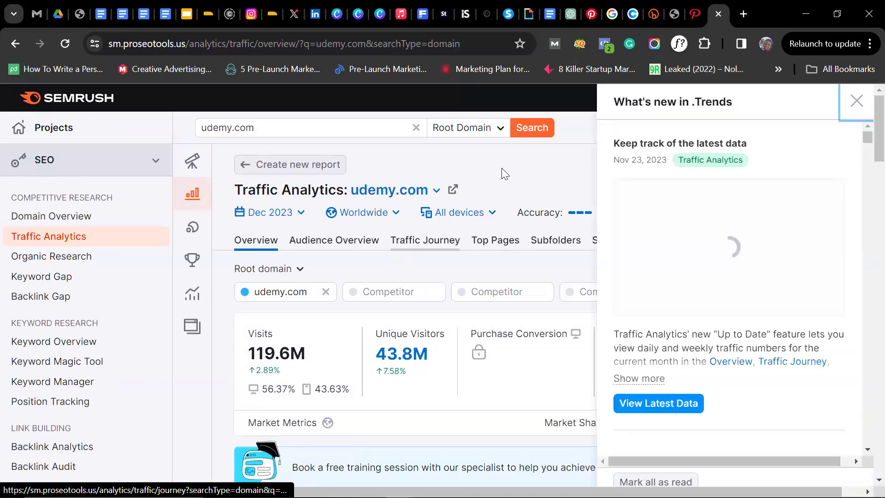
left_click(855, 102)
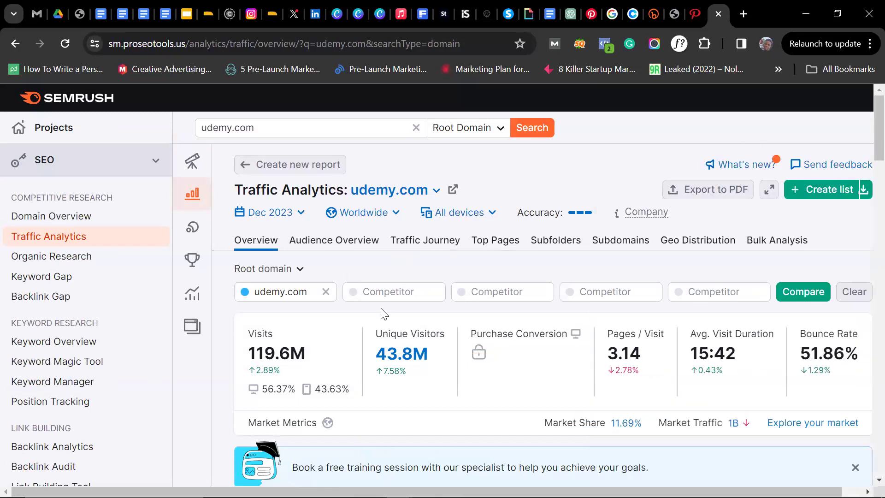
- Examine udemy.com's visits, unique visitors, purchase conversion, pages per visit, visit duration, bounce rate and visits trend by device
scroll(332, 246, "down", 3)
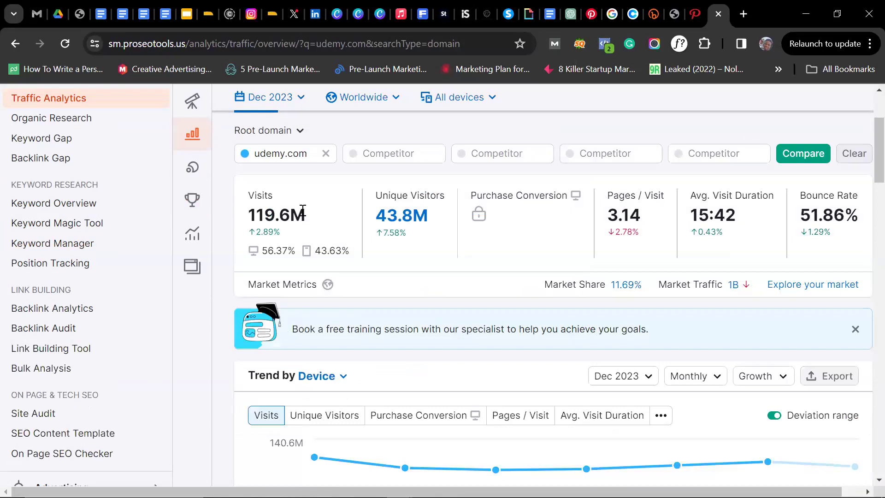
scroll(288, 355, "up", 3)
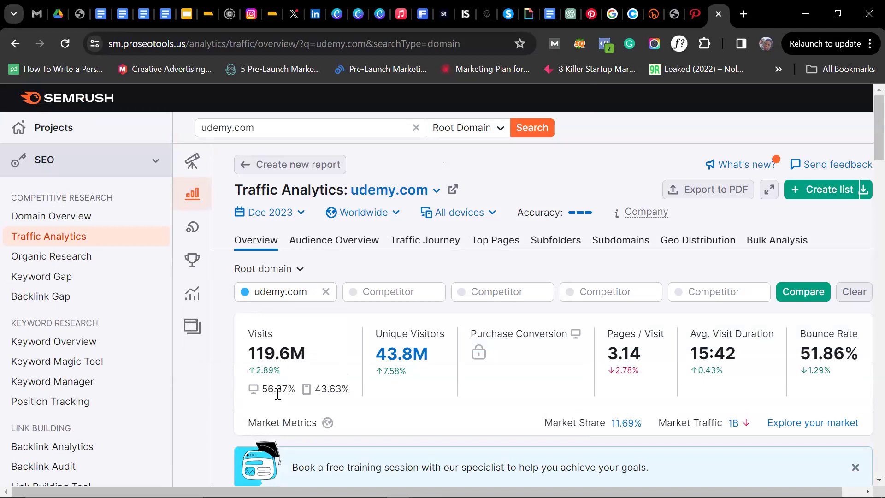
mouse_move(280, 372)
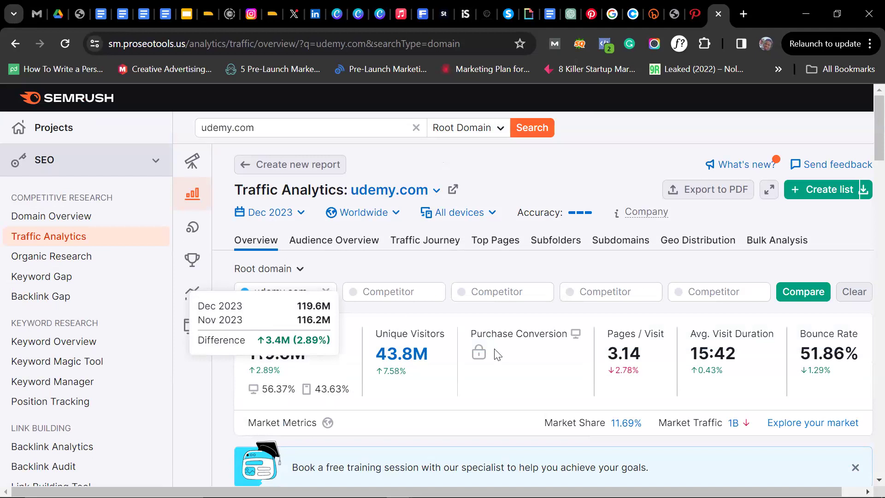
mouse_move(540, 358)
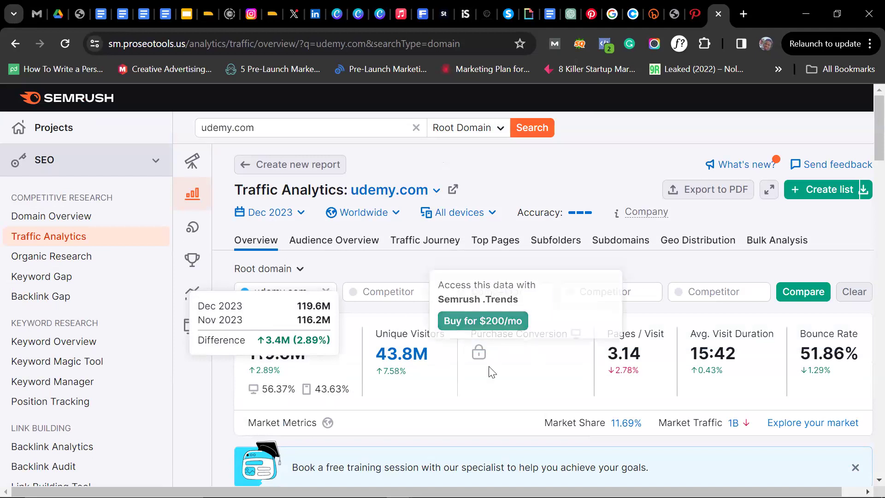
mouse_move(556, 341)
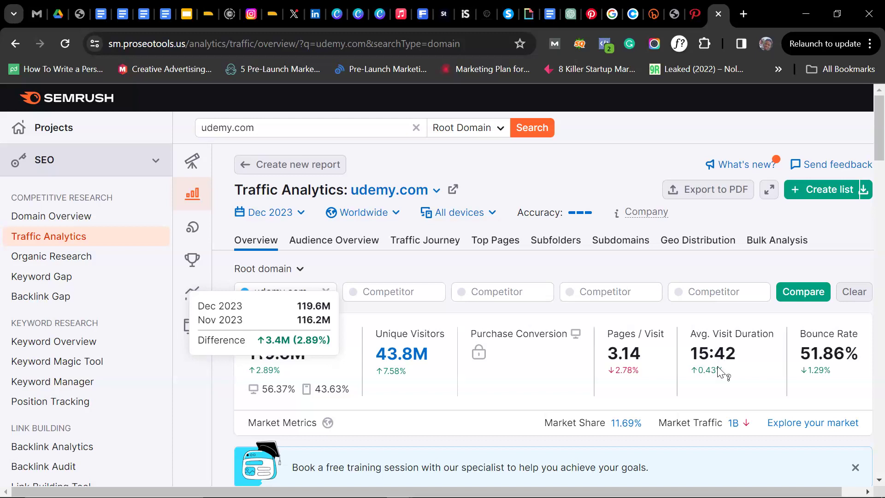
mouse_move(721, 373)
scroll(394, 288, "down", 10)
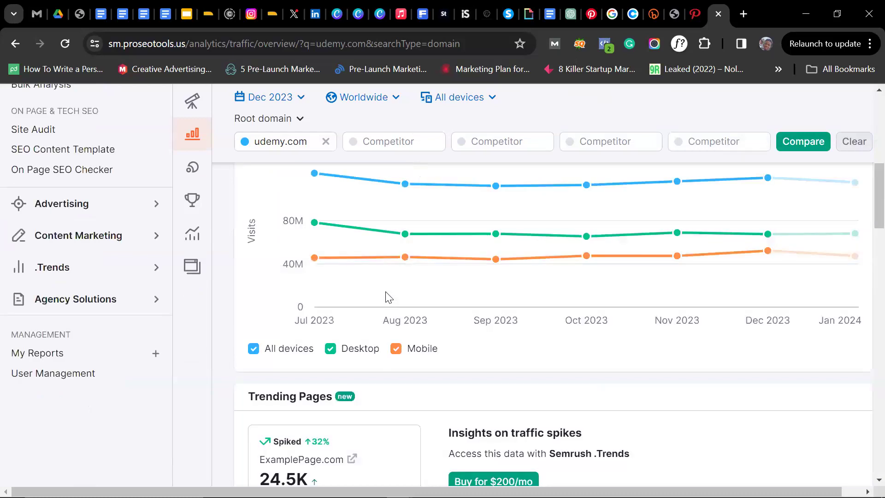
- Open the Keyword Overview tool from the keyword research tools
scroll(386, 290, "up", 10)
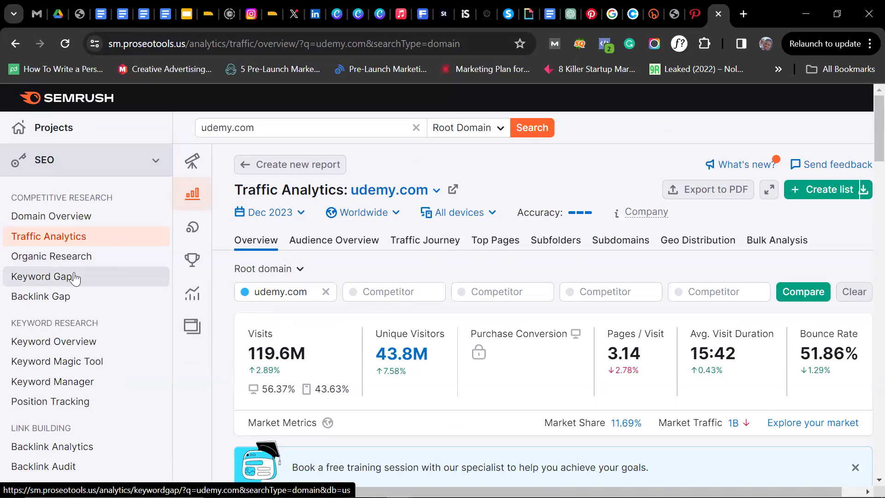
scroll(88, 280, "down", 1)
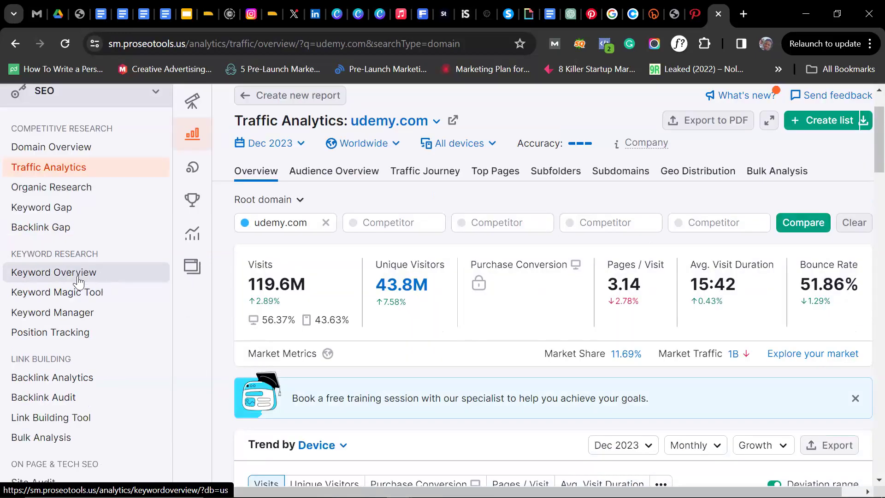
left_click(89, 277)
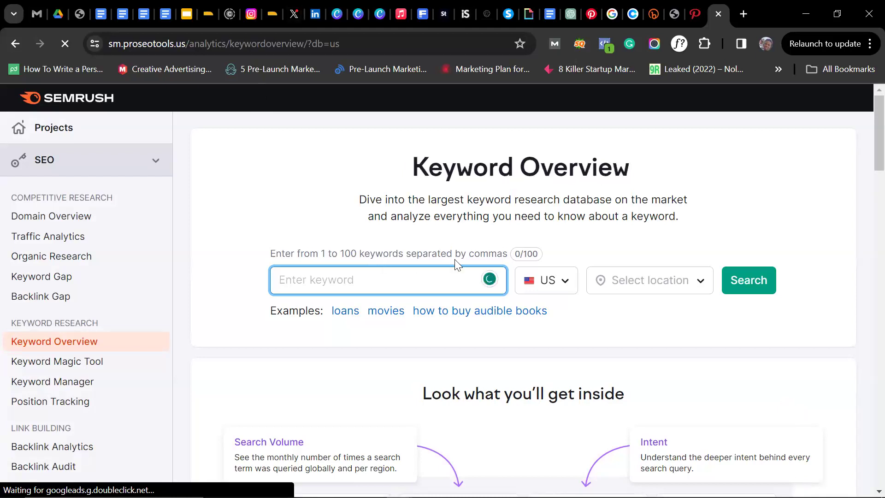
- Look through the Keyword Overview introduction, covering search volume, intent, keyword difficulty, CPC, SERP analysis and keyword ideas
scroll(408, 283, "down", 3)
scroll(405, 276, "down", 7)
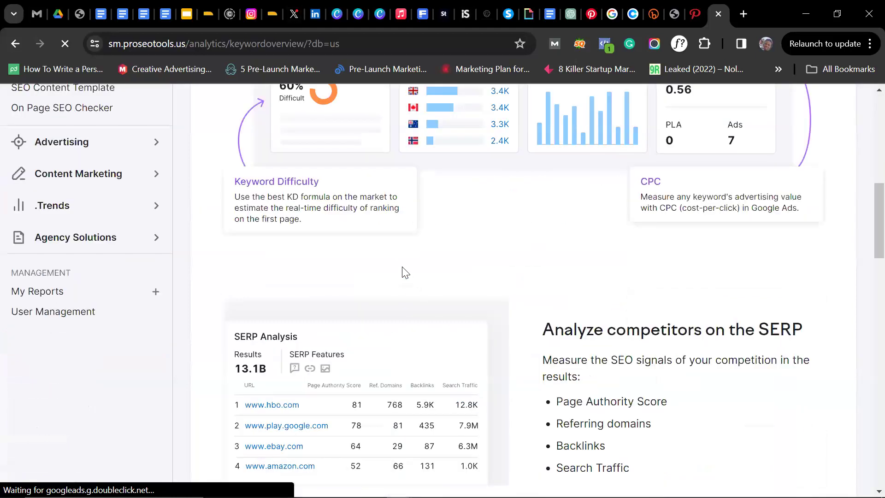
scroll(403, 272, "down", 6)
scroll(392, 258, "up", 11)
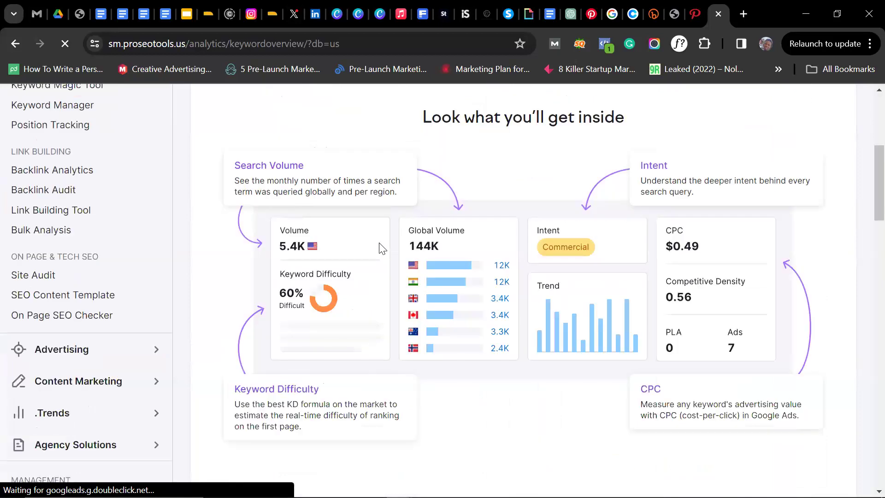
scroll(382, 249, "up", 6)
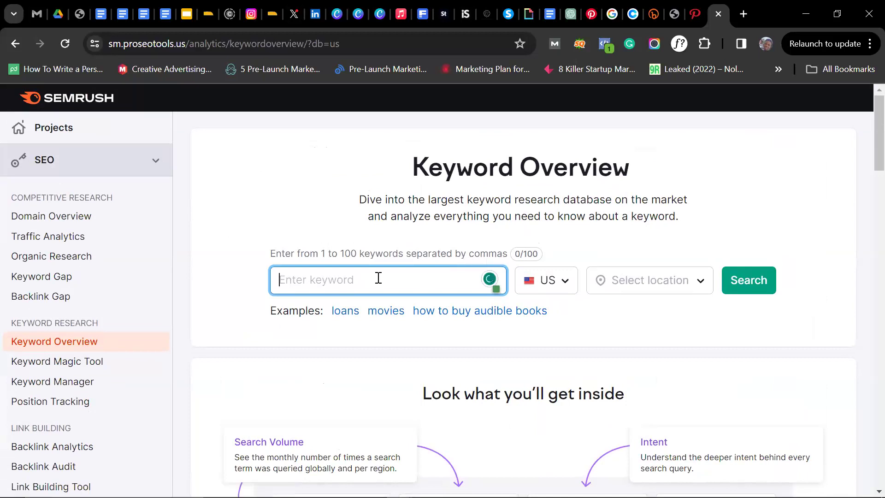
scroll(87, 307, "down", 1)
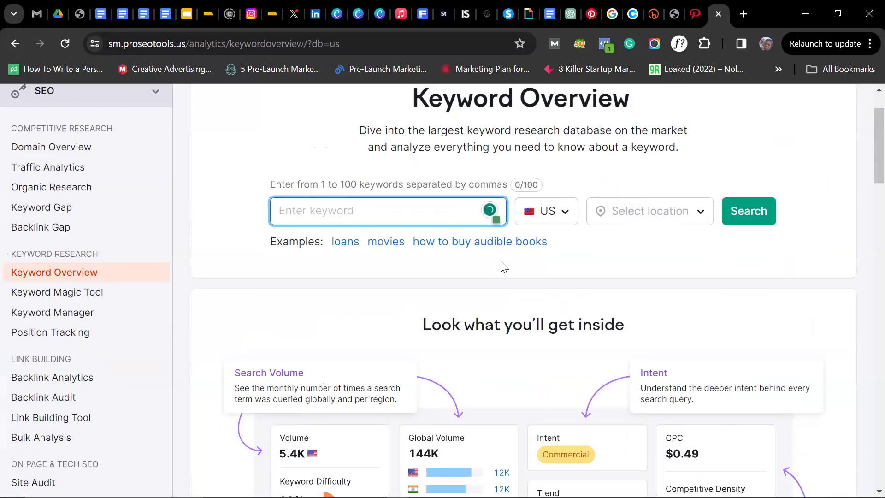
scroll(473, 268, "down", 10)
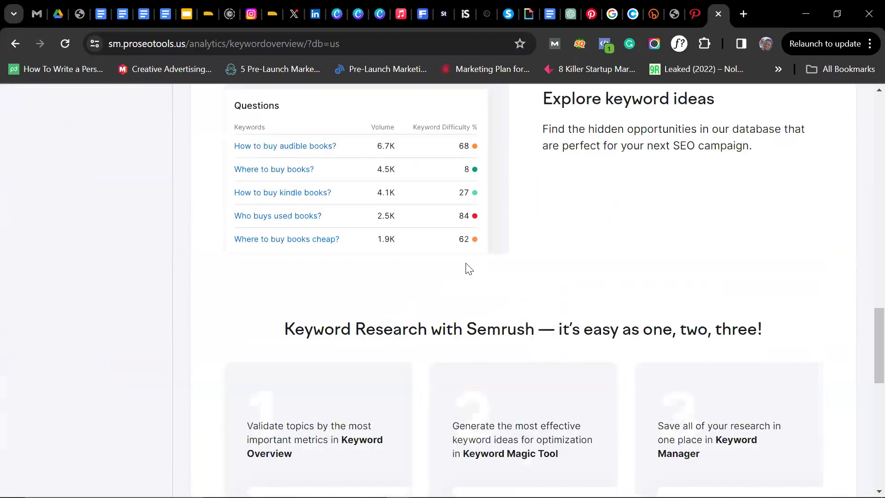
scroll(469, 269, "down", 10)
scroll(424, 256, "up", 10)
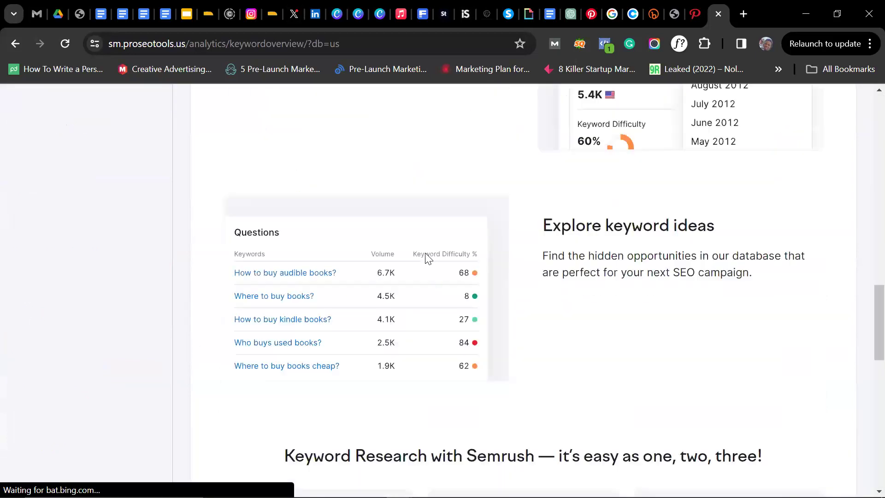
scroll(376, 271, "up", 10)
scroll(350, 286, "up", 2)
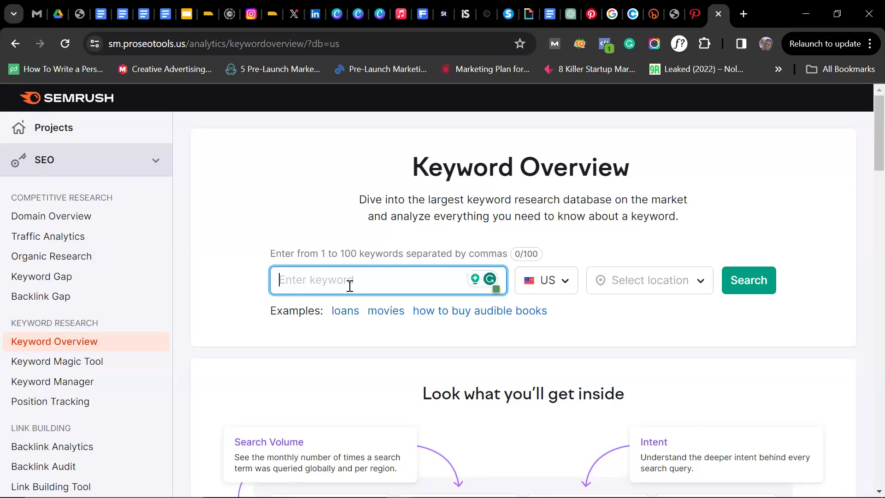
- Enter "Restaurants in Nigeria" as the keyword to analyse in Keyword Overview
type("1.\tRestu")
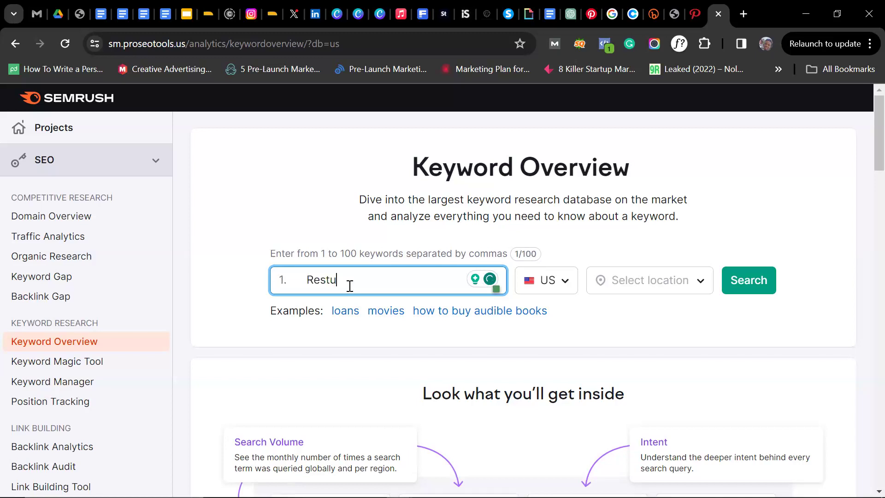
key("BackSpace")
key("BackSpace")
key("BackSpace")
key("BackSpace")
key("BackSpace")
type("Restaurants in Nig")
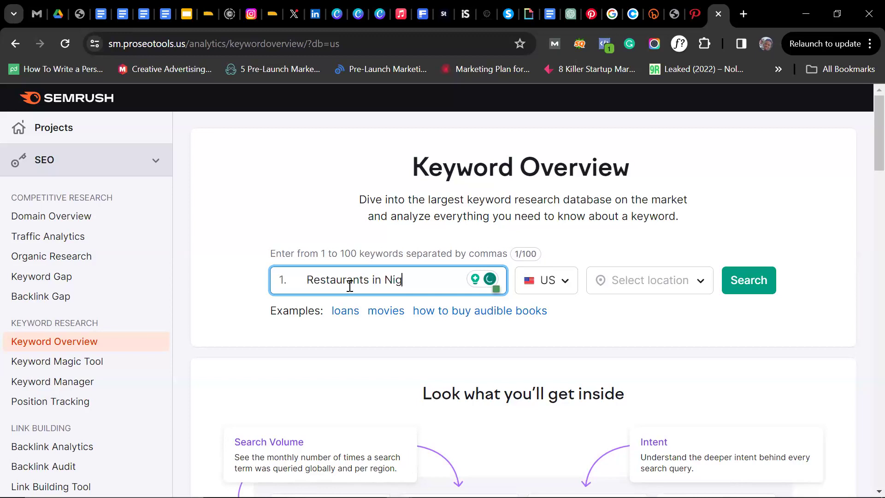
type("eria")
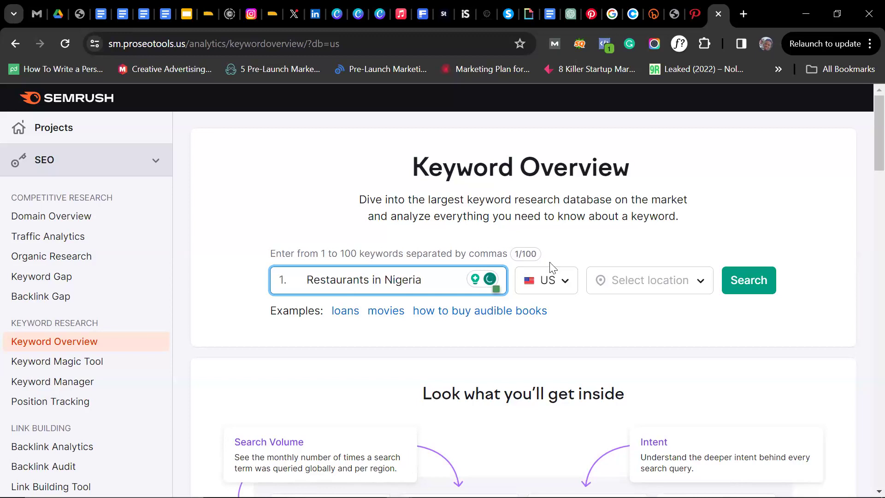
- Set the country database for the keyword analysis to Nigeria
left_click(566, 287)
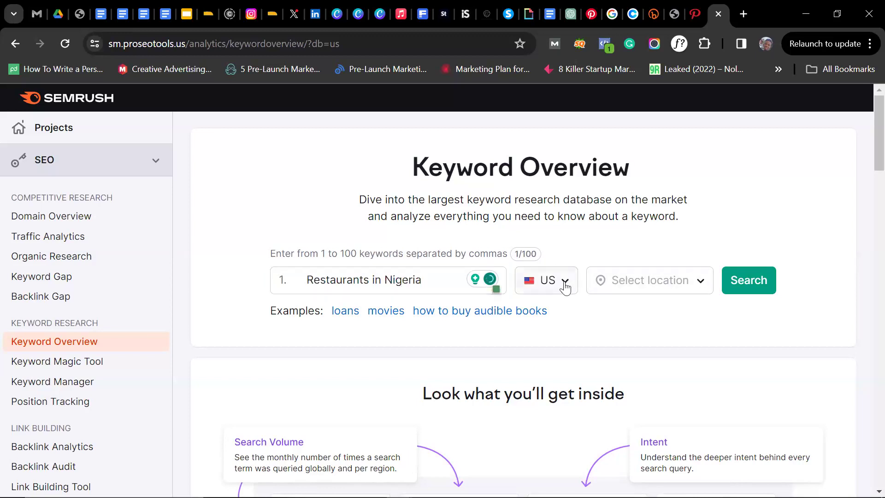
left_click(566, 285)
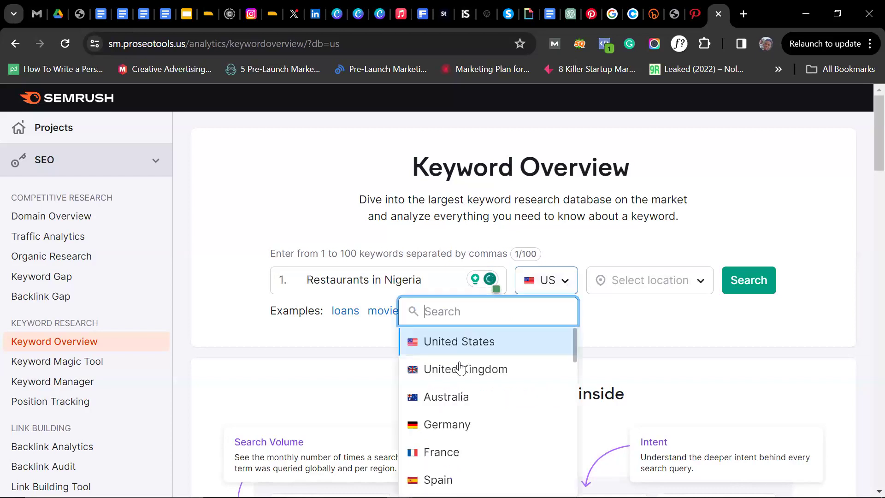
scroll(460, 368, "down", 3)
scroll(460, 369, "down", 5)
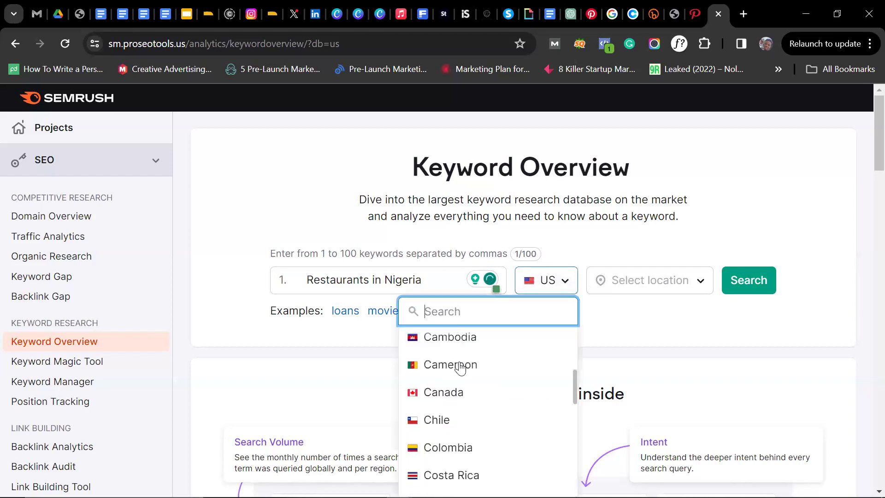
scroll(460, 369, "down", 8)
scroll(460, 369, "down", 5)
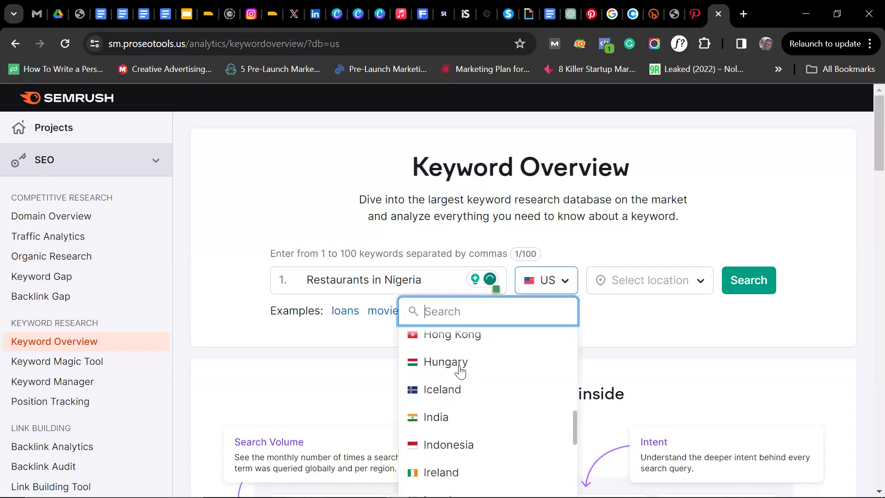
scroll(458, 370, "down", 10)
scroll(449, 423, "down", 1)
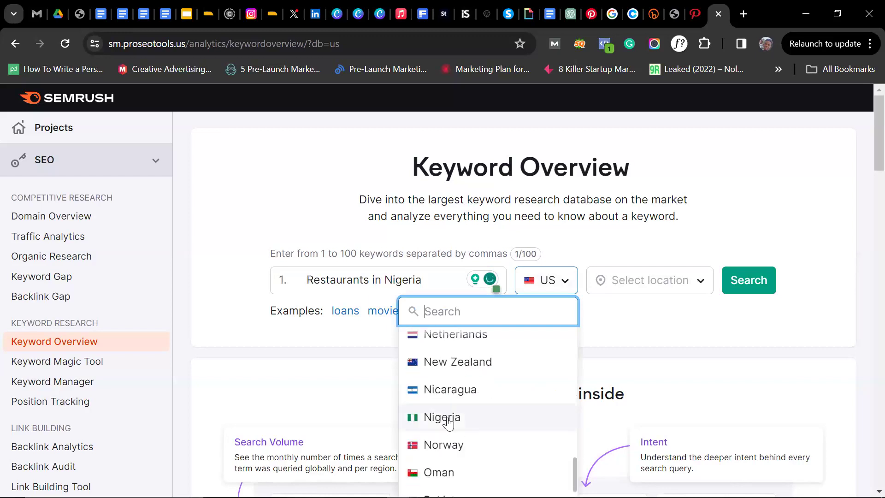
left_click(448, 422)
left_click(449, 421)
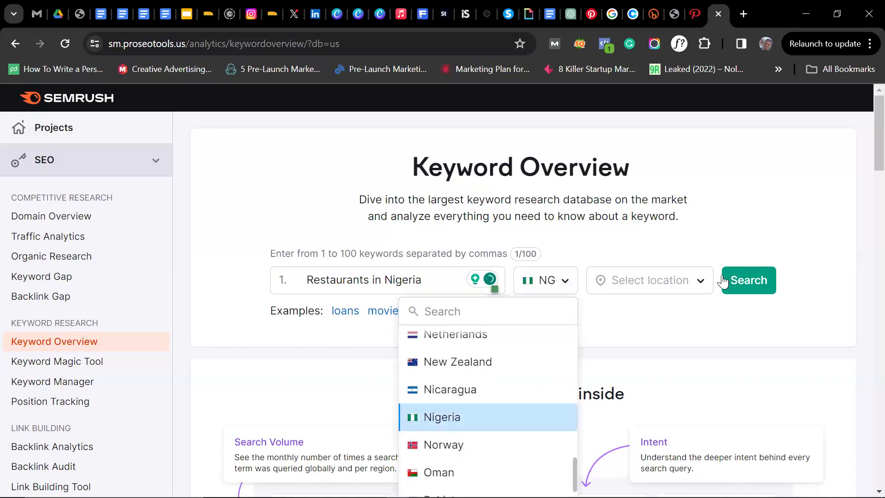
- Browse the Nigerian states and cities offered as search locations, then close the list without selecting one
left_click(701, 283)
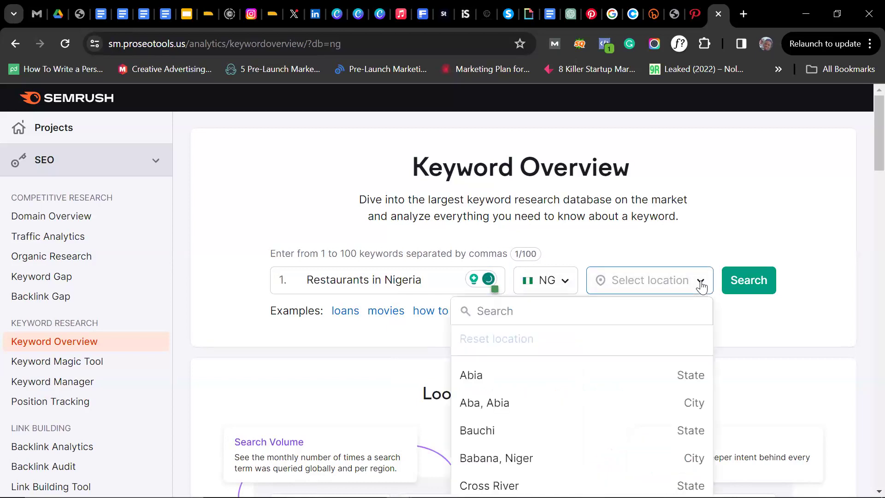
scroll(535, 411, "down", 3)
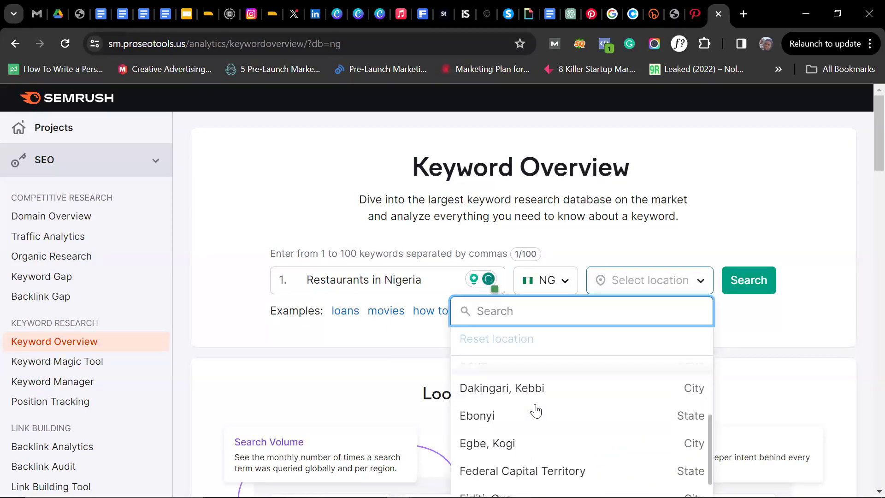
scroll(535, 408, "down", 3)
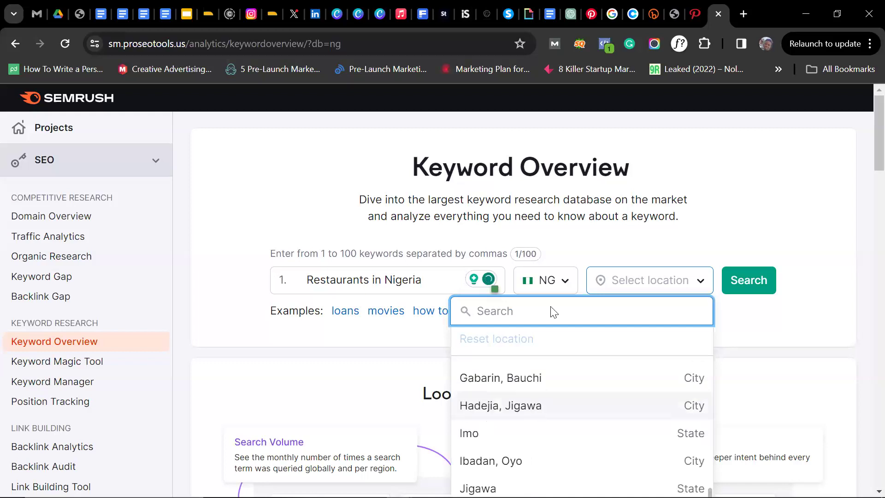
scroll(510, 184, "down", 5)
scroll(510, 185, "up", 5)
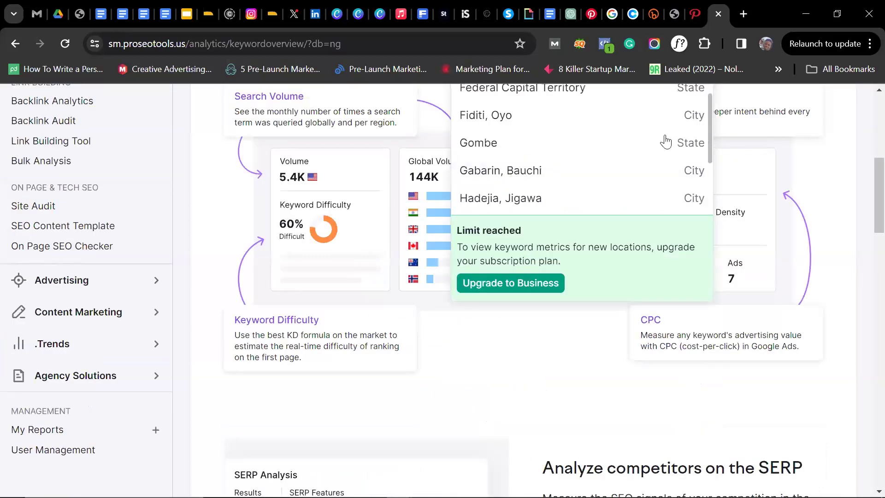
left_click(807, 182)
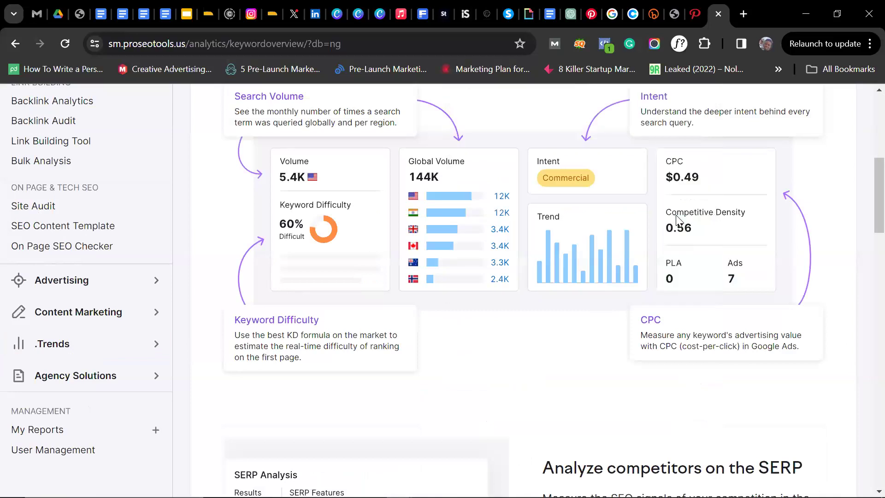
- Run the Keyword Overview search for "Restaurants in Nigeria"
scroll(714, 253, "up", 3)
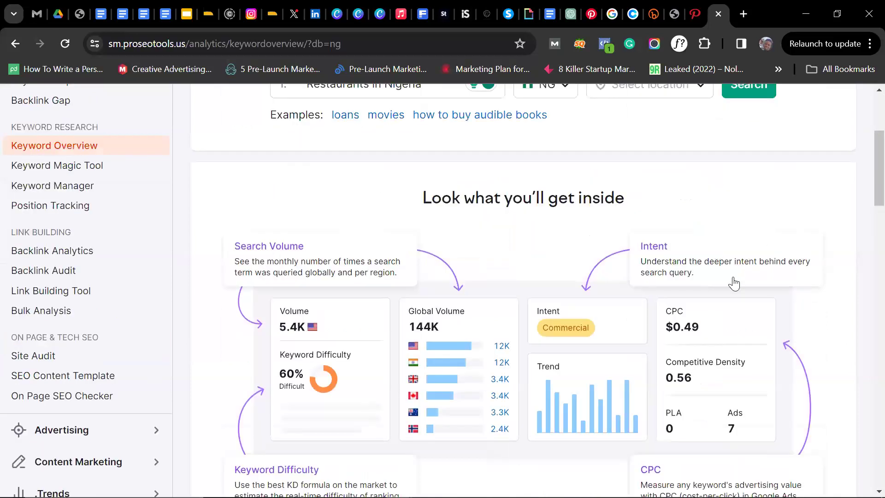
scroll(735, 283, "up", 4)
key("Return")
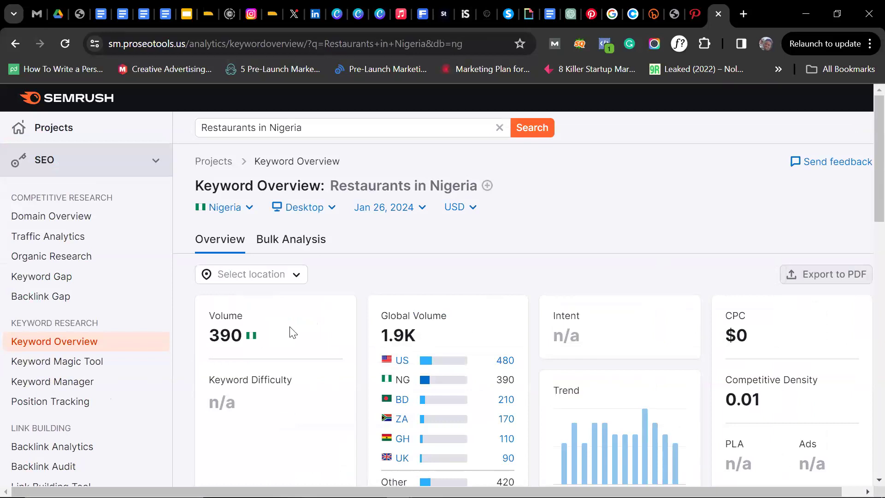
- Examine the report's volume, global volume, intent, trend, CPC, keyword variations, questions and SERP Analysis
scroll(273, 318, "down", 3)
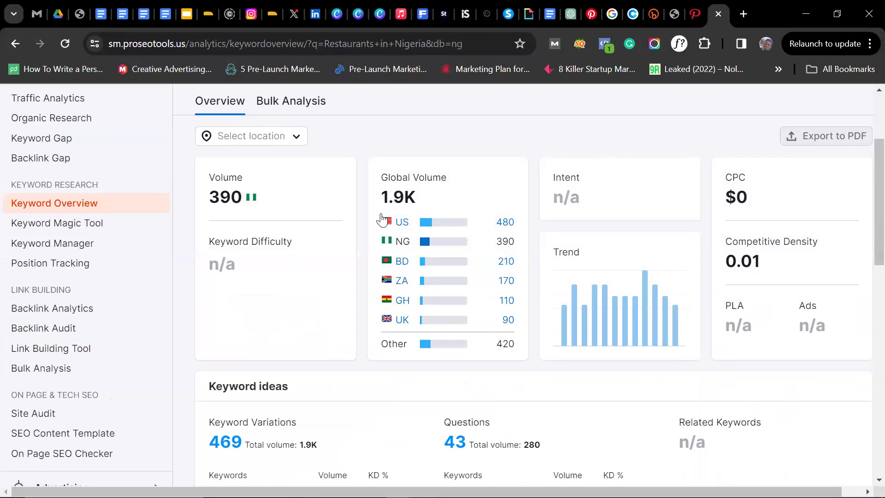
scroll(408, 332, "down", 3)
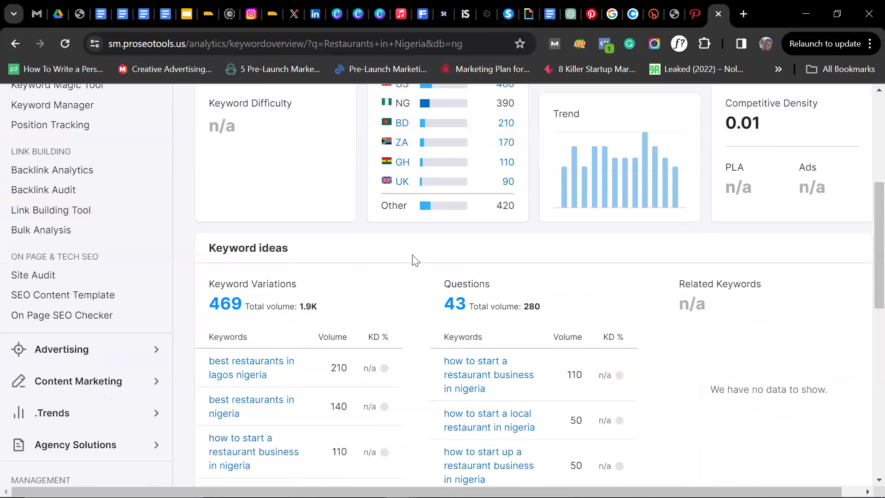
scroll(338, 269, "down", 3)
scroll(252, 249, "up", 1)
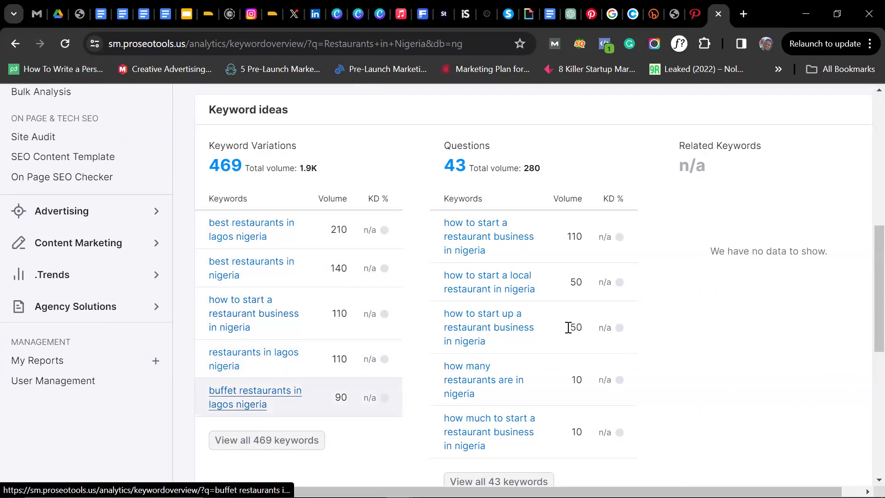
scroll(558, 339, "down", 5)
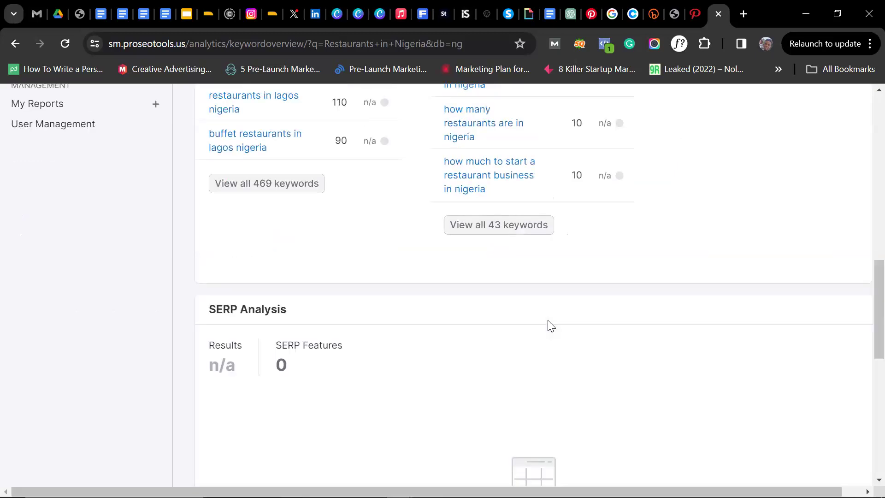
scroll(556, 318, "up", 5)
scroll(571, 306, "down", 8)
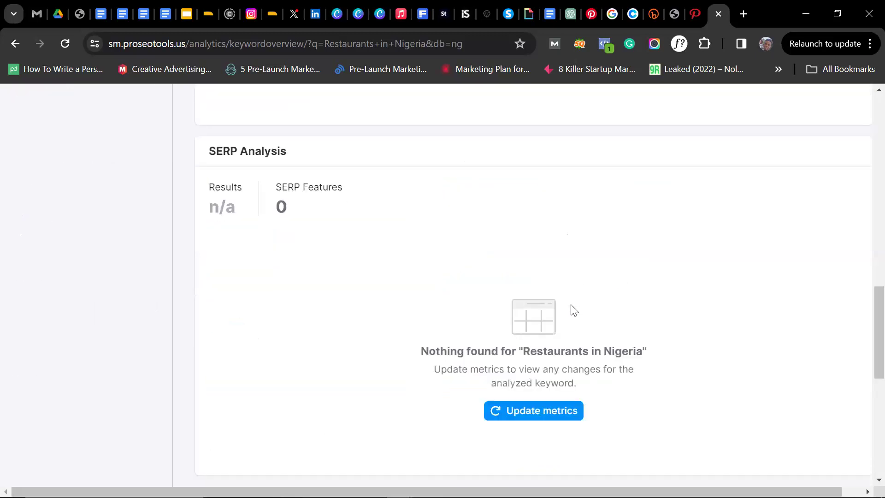
- Try to update the metrics in the SERP Analysis section and dismiss the resulting dialog
scroll(570, 308, "down", 1)
scroll(530, 387, "up", 1)
left_click(523, 412)
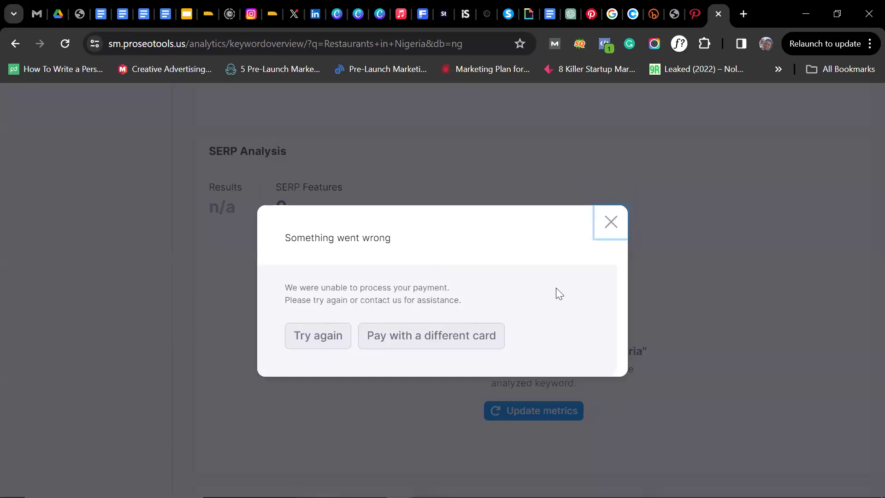
key("Escape")
- Review the "Restaurants in Nigeria" report again, from the keyword ideas to the end and back to the overview metrics
scroll(535, 300, "up", 4)
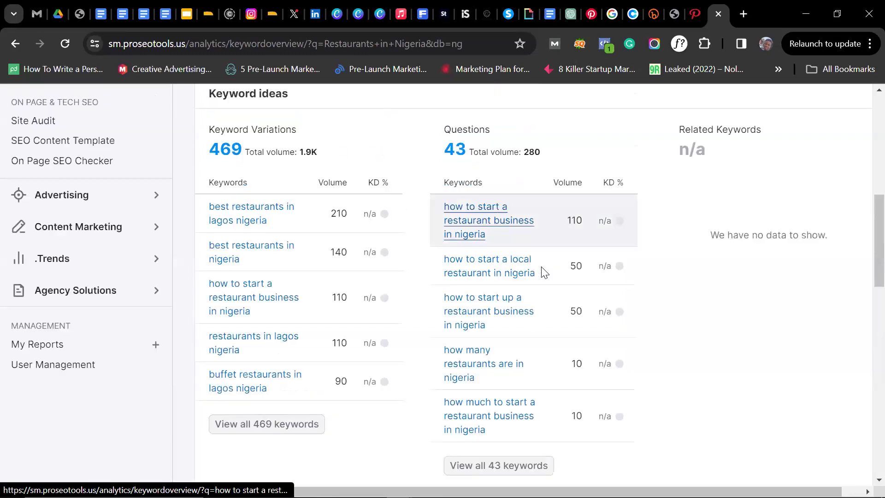
scroll(542, 280, "down", 10)
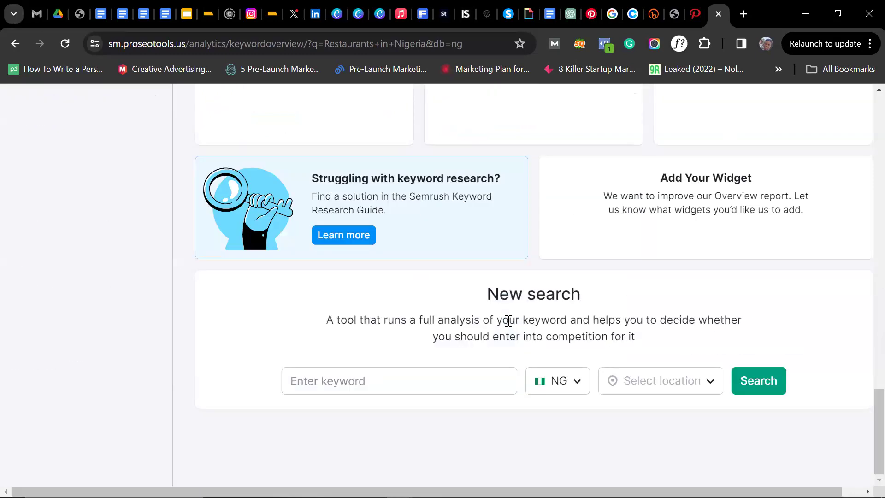
scroll(509, 322, "up", 2)
scroll(523, 300, "up", 10)
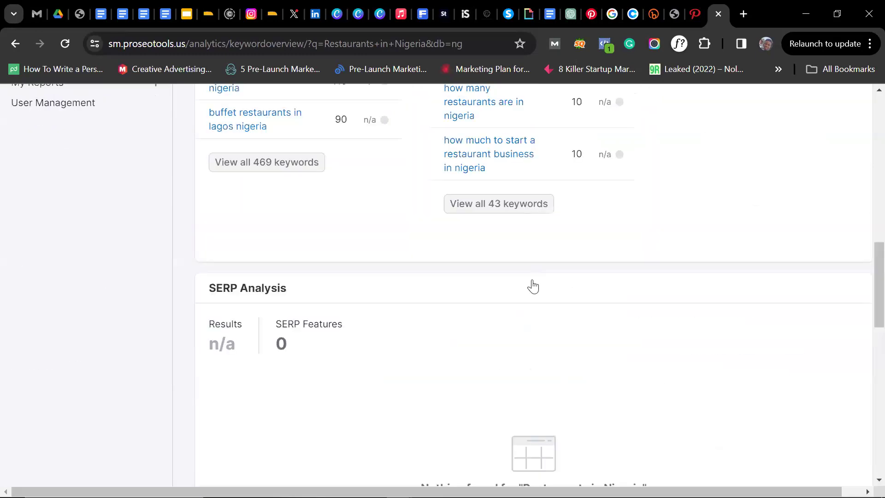
scroll(530, 283, "up", 15)
scroll(422, 277, "down", 1)
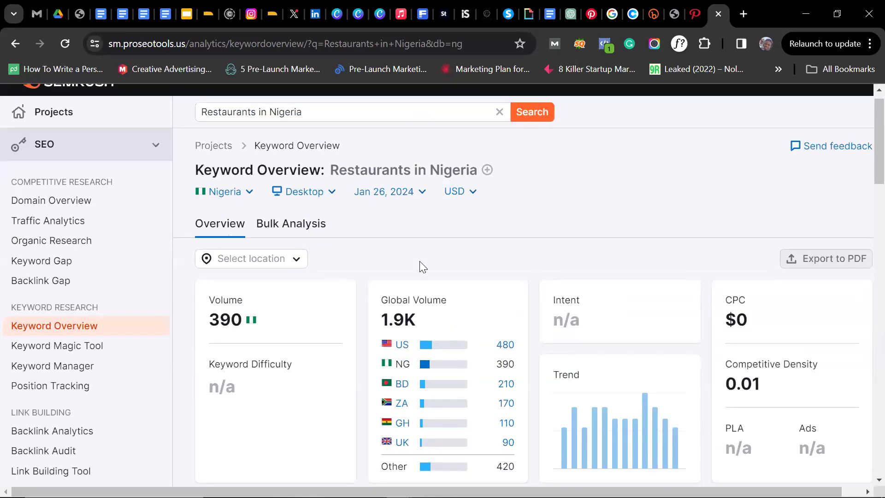
scroll(322, 170, "up", 1)
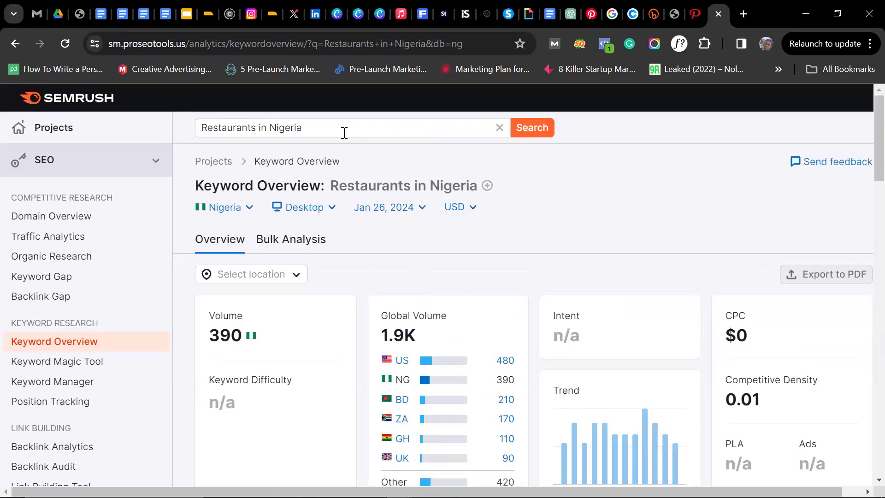
- Replace the searched keyword with "Grocery stores" and run the keyword analysis
left_click(448, 128)
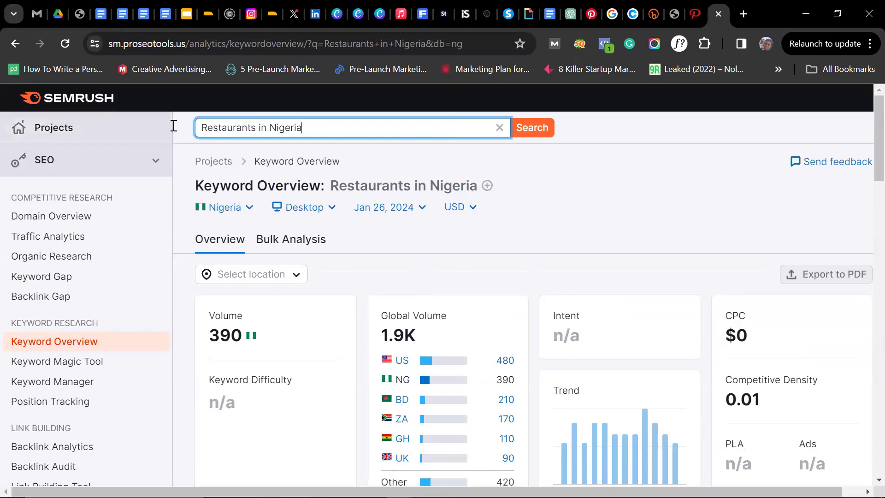
left_click(14, 43)
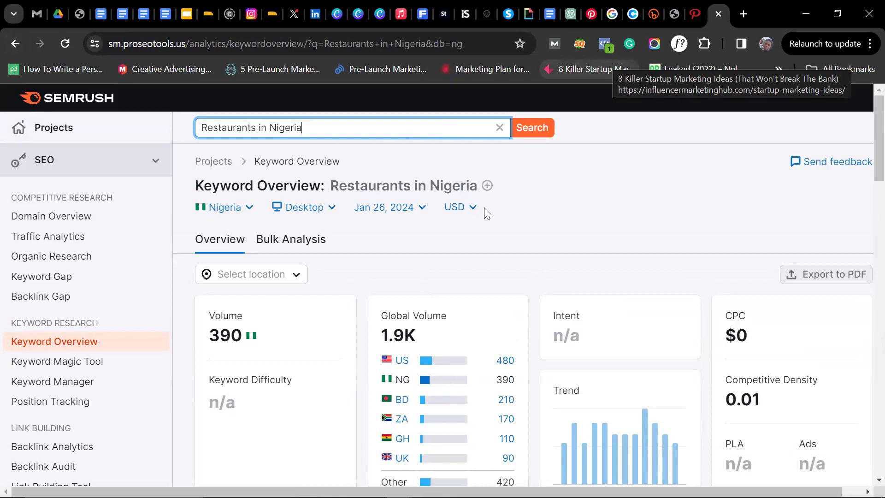
scroll(480, 220, "down", 3)
scroll(484, 231, "up", 3)
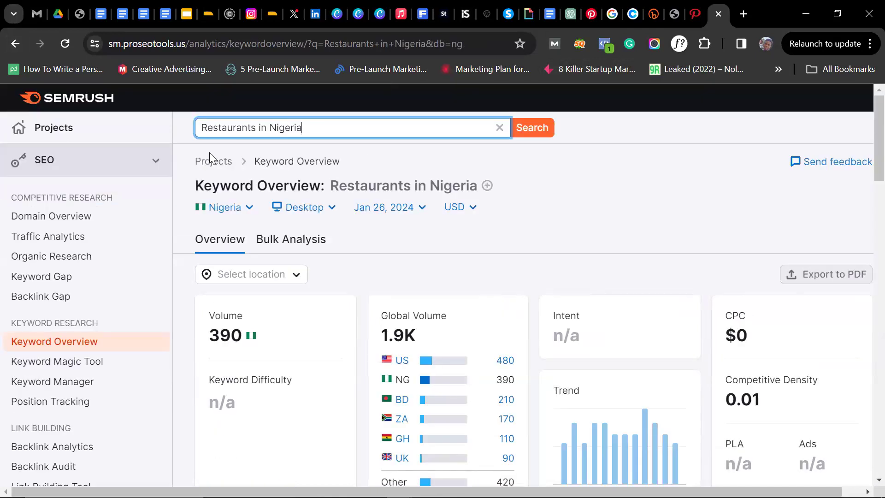
key("ctrl+a")
key("BackSpace")
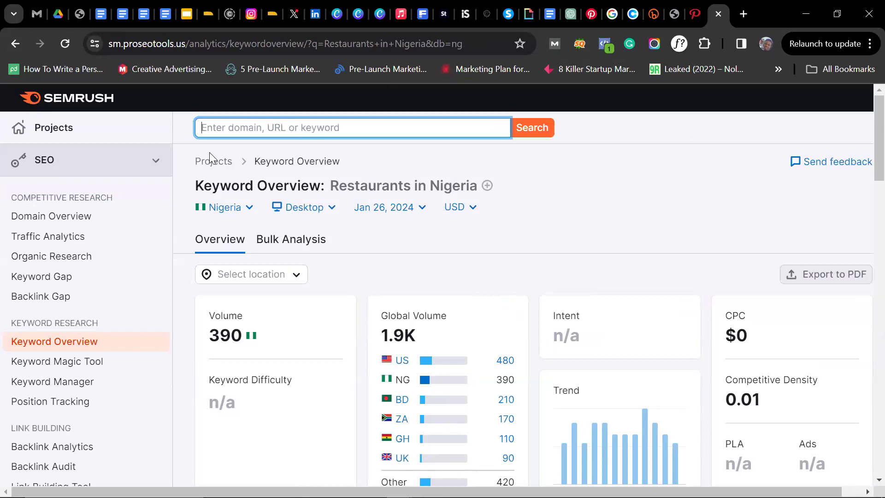
type("T")
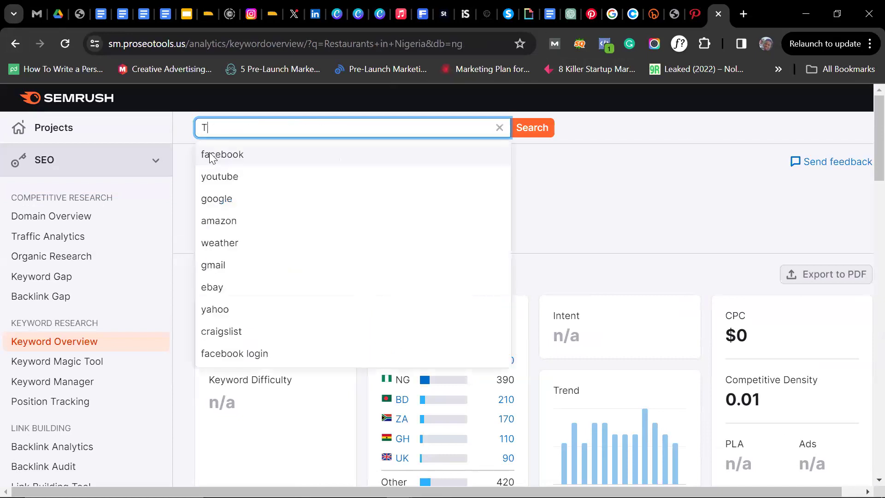
key("BackSpace")
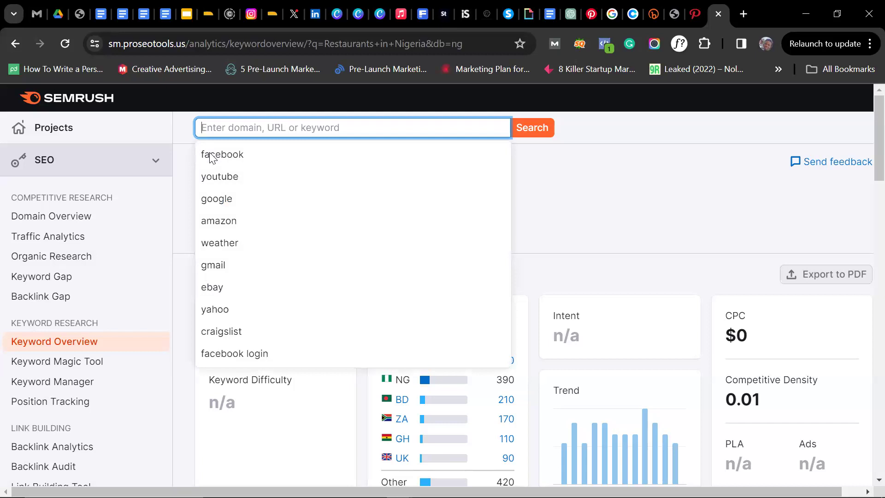
type("Groc")
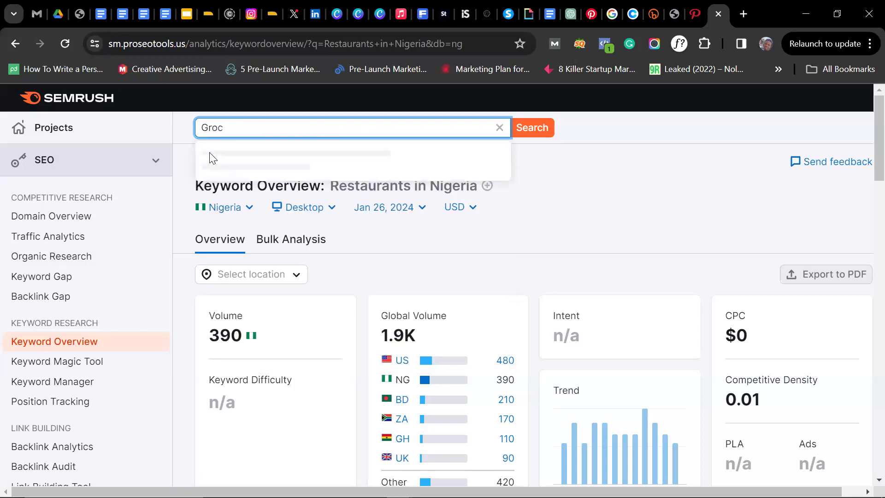
type("r")
key("BackSpace")
type("e")
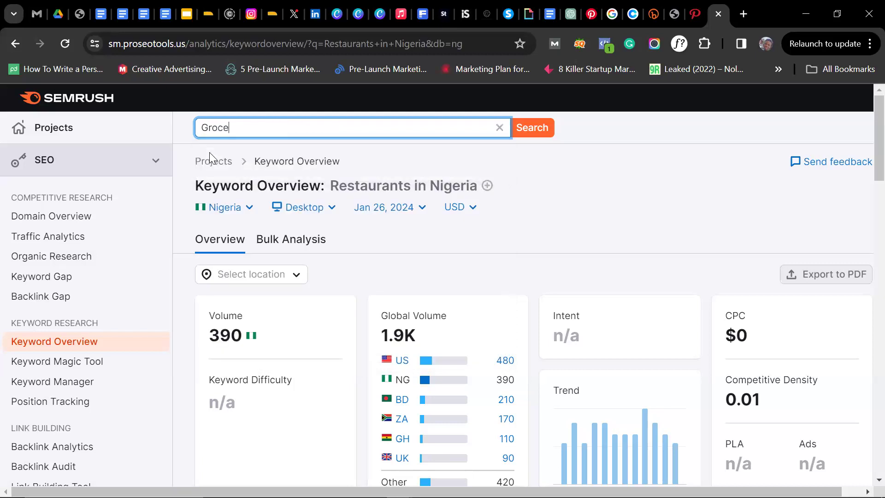
type("ry stores")
left_click(541, 131)
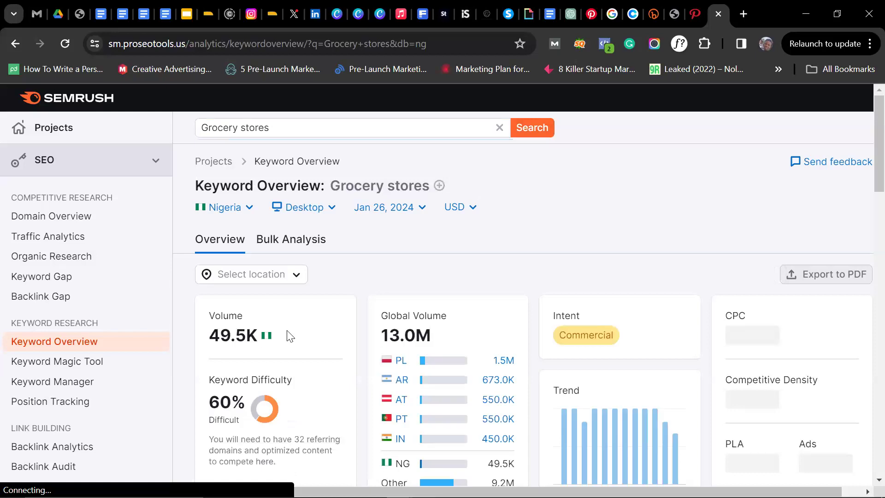
- Examine the "Grocery stores" report's volume, difficulty, global volume, intent, trend, CPC, keyword variations, questions and SERP Analysis
scroll(274, 281, "down", 3)
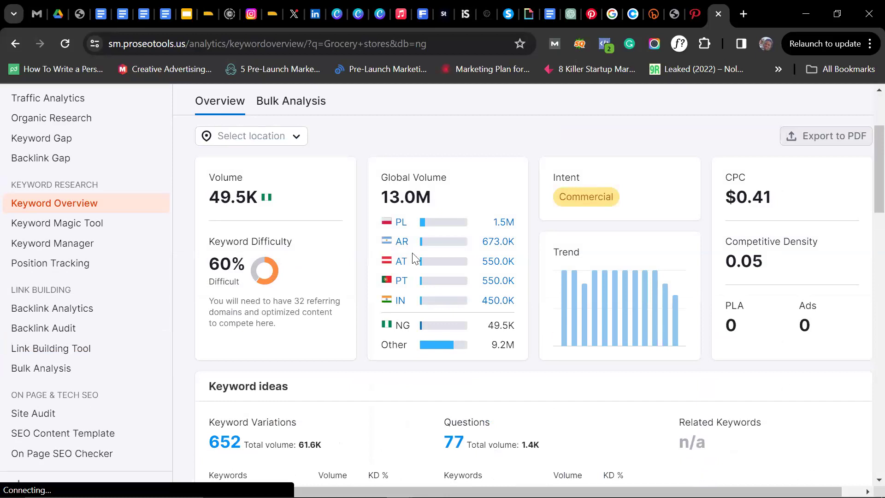
scroll(596, 226, "down", 1)
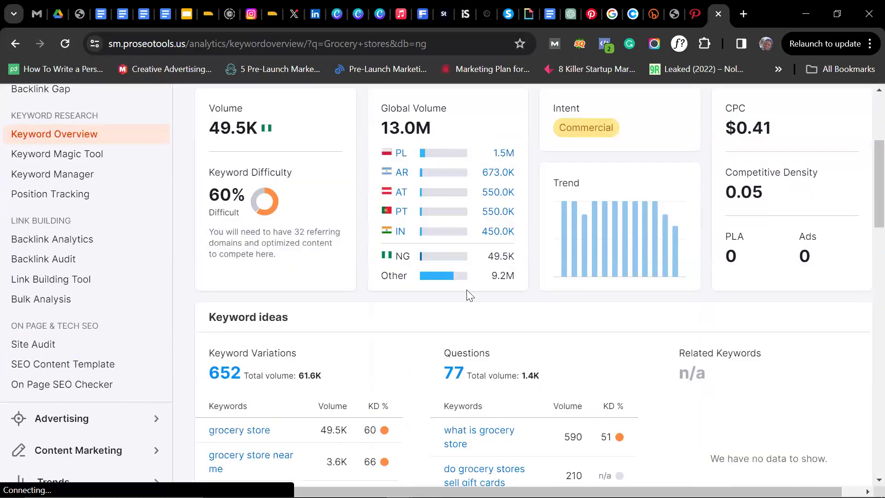
scroll(292, 232, "down", 2)
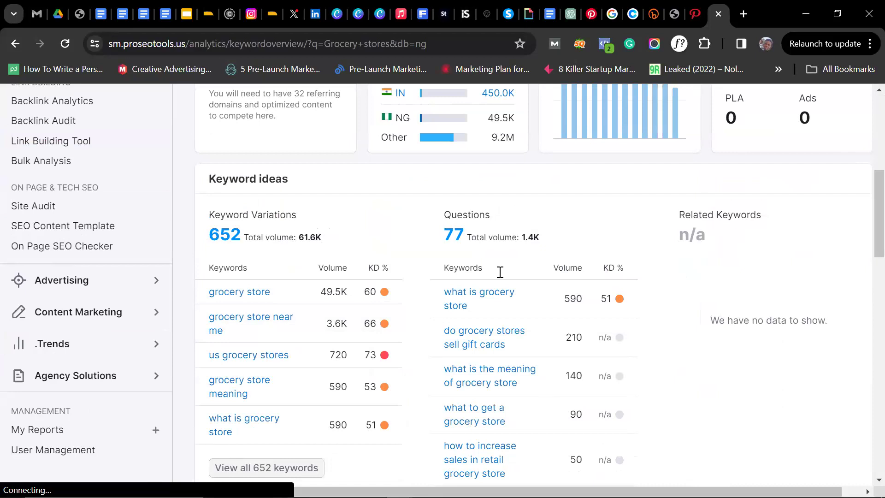
scroll(487, 310, "down", 1)
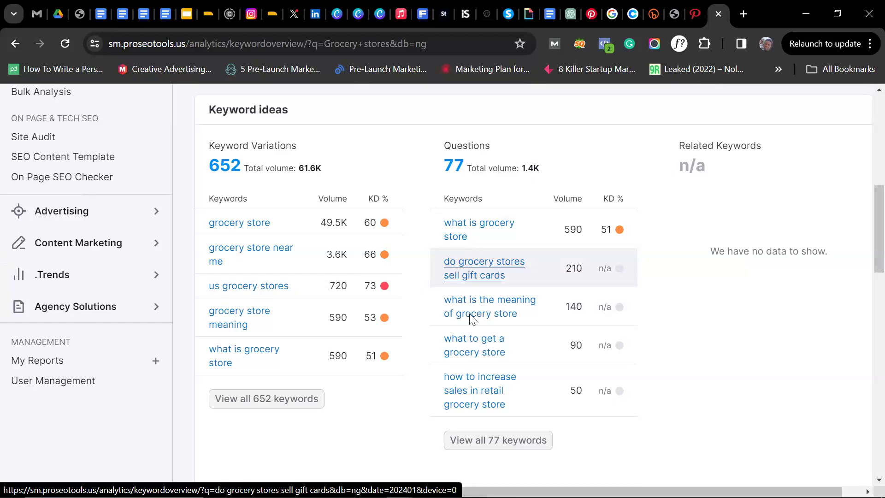
scroll(297, 329, "down", 1)
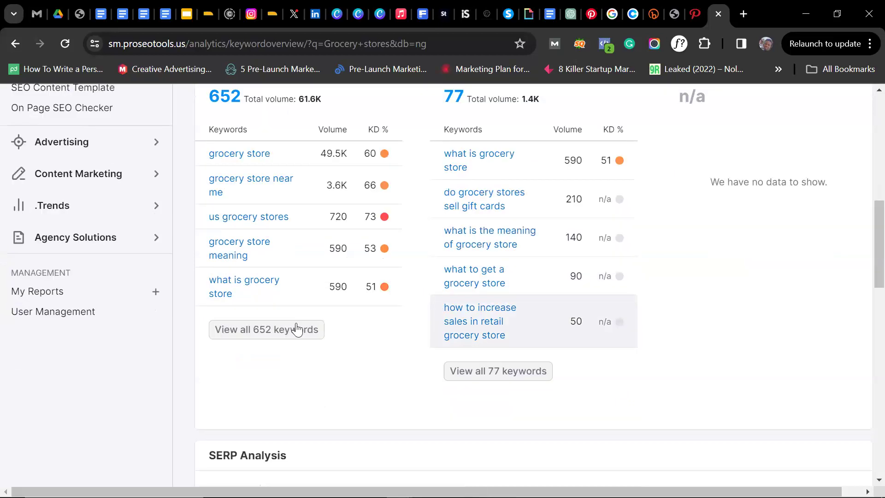
scroll(385, 258, "up", 4)
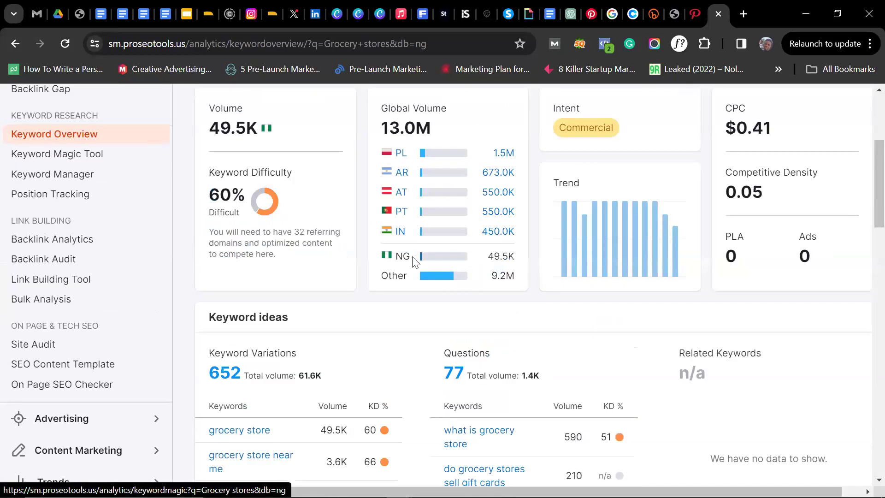
scroll(415, 261, "down", 4)
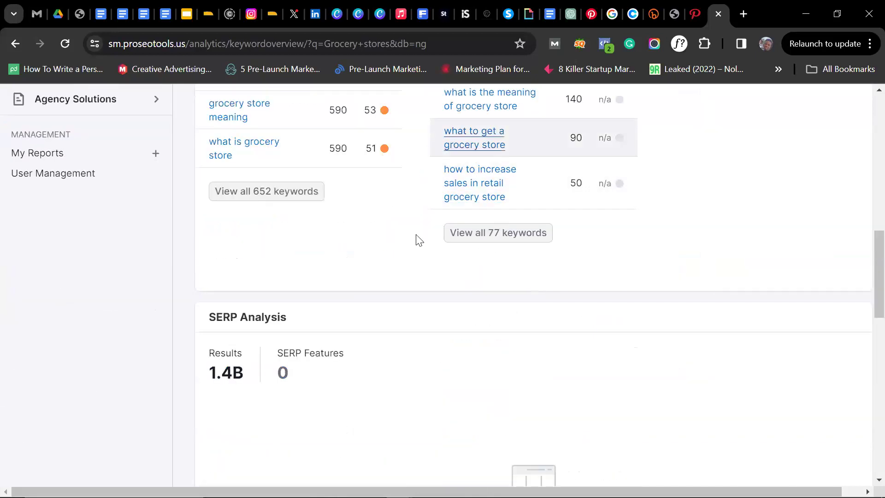
scroll(418, 239, "up", 10)
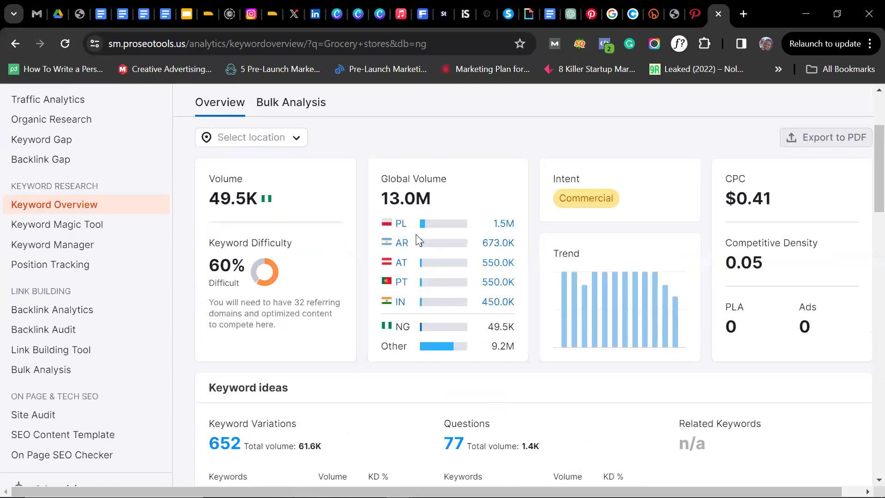
scroll(482, 243, "up", 3)
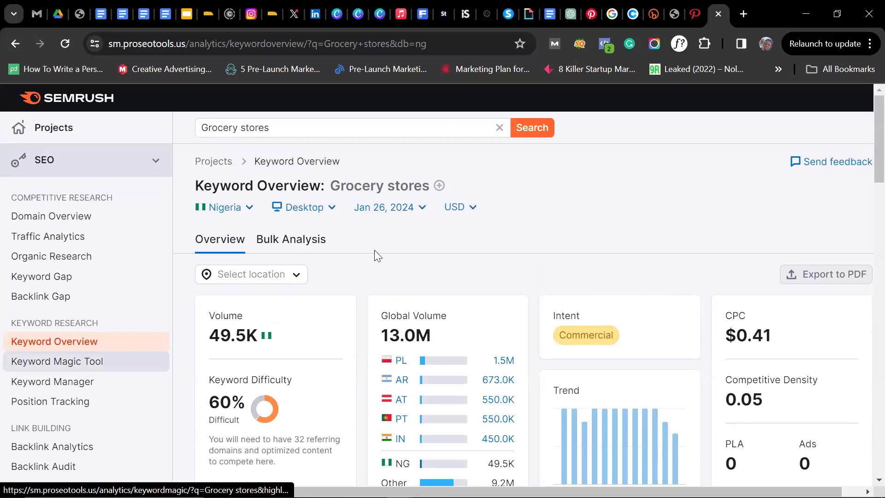
- Open the Keyword Magic Tool for "Grocery stores" and choose to keep waiting for the unresponsive page
left_click(133, 342)
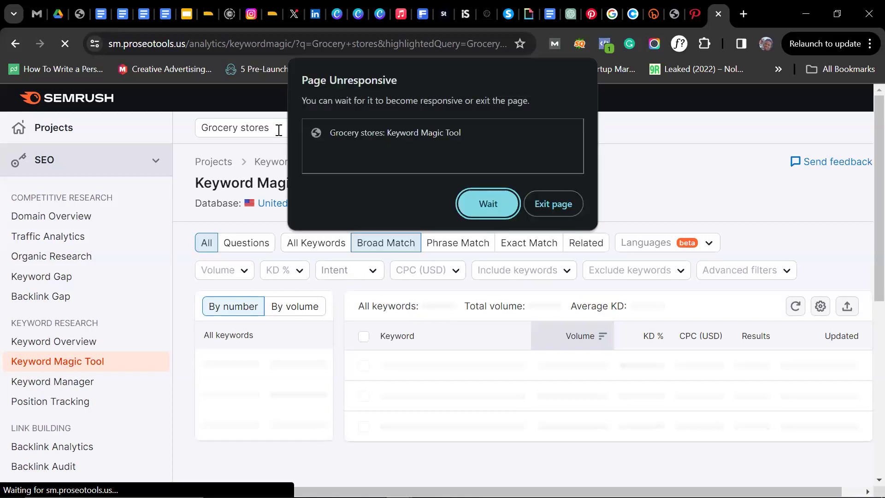
left_click(500, 202)
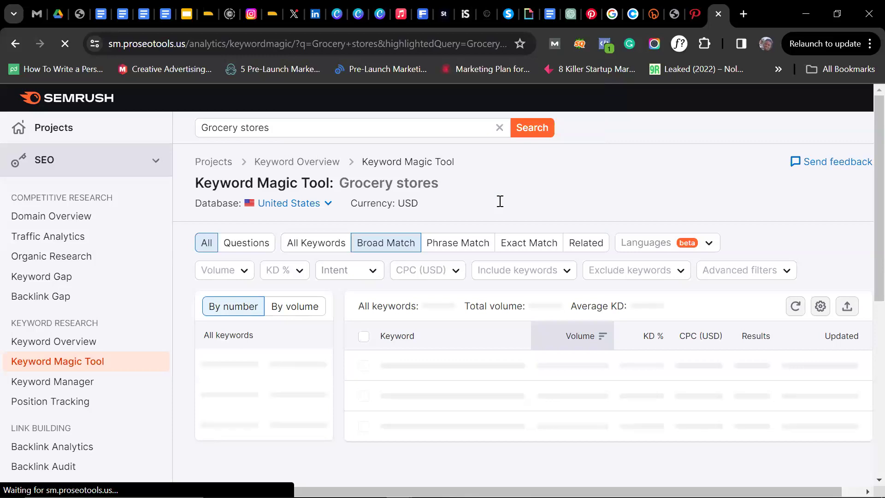
- Close unneeded browser tabs to the left of the Semrush tab, including the Pinterest tab before the Google search
left_click(667, 12)
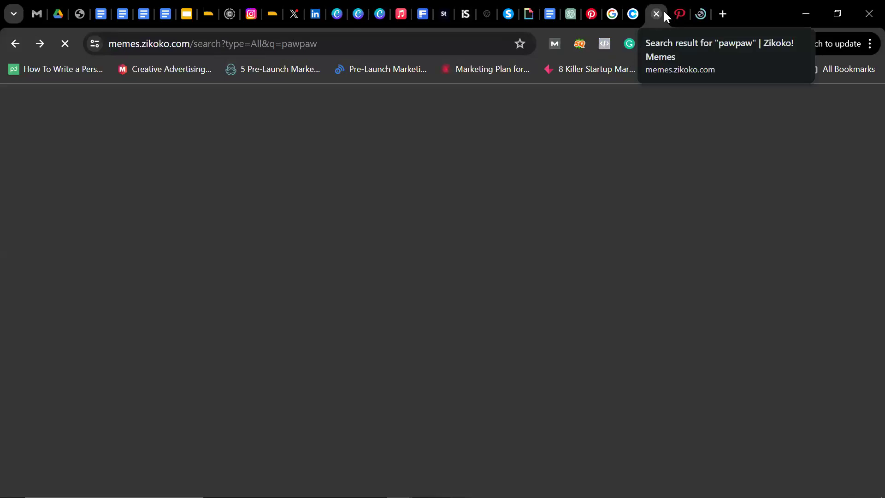
left_click(592, 15)
left_click(594, 14)
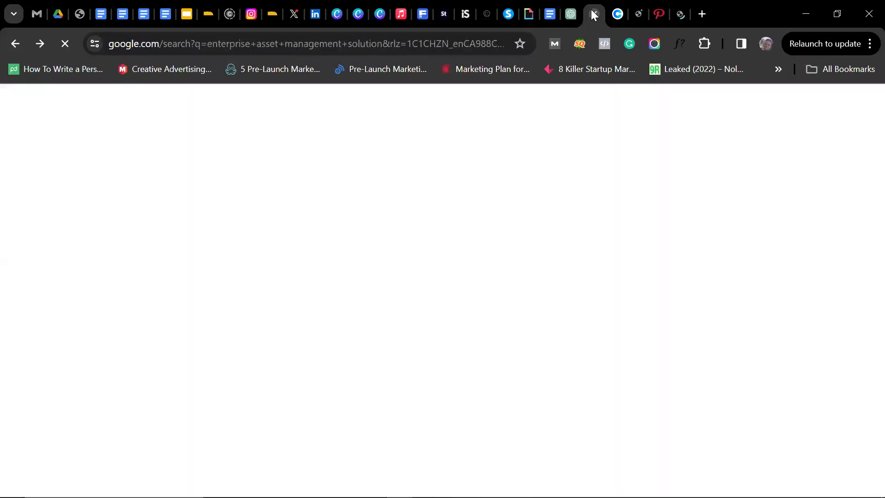
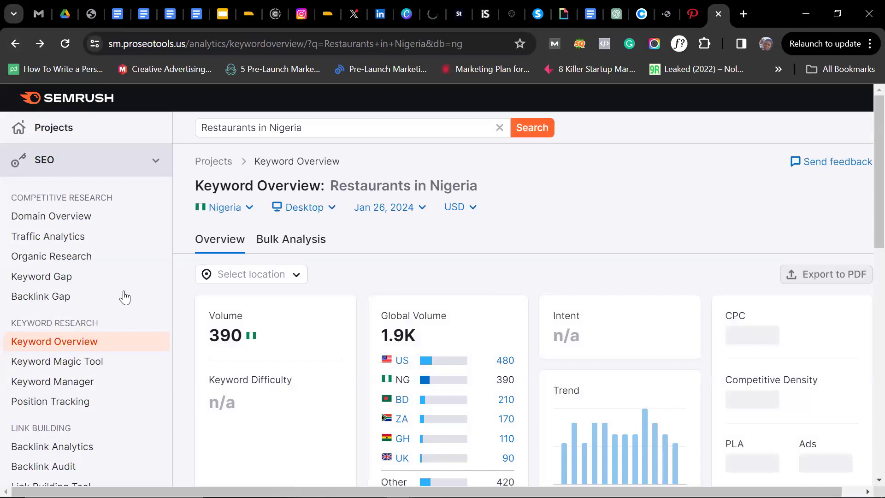
- Open the Keyword Magic Tool for "Restaurants in Nigeria" and examine the suggested keywords with their volume, KD, CPC and update columns
scroll(122, 295, "down", 1)
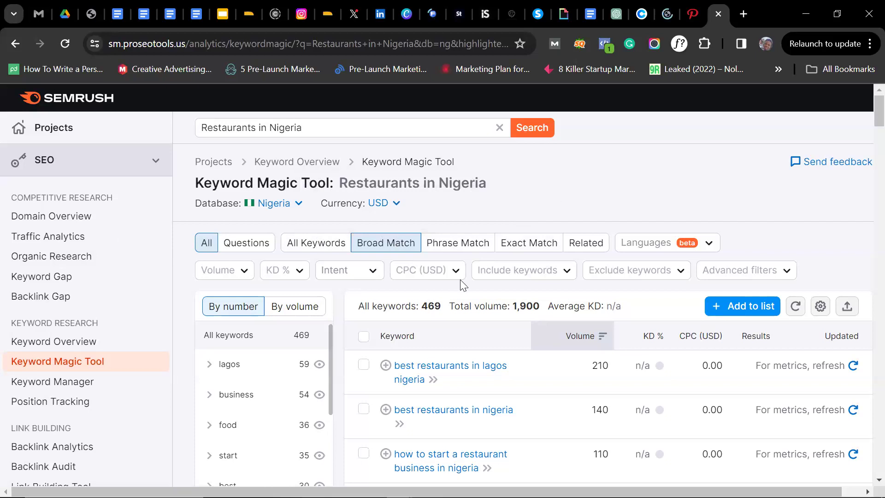
scroll(538, 246, "down", 3)
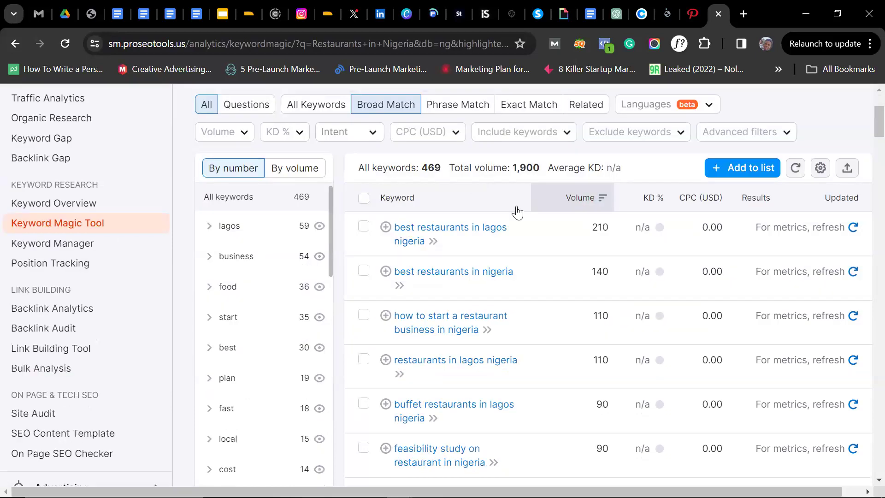
scroll(461, 249, "down", 3)
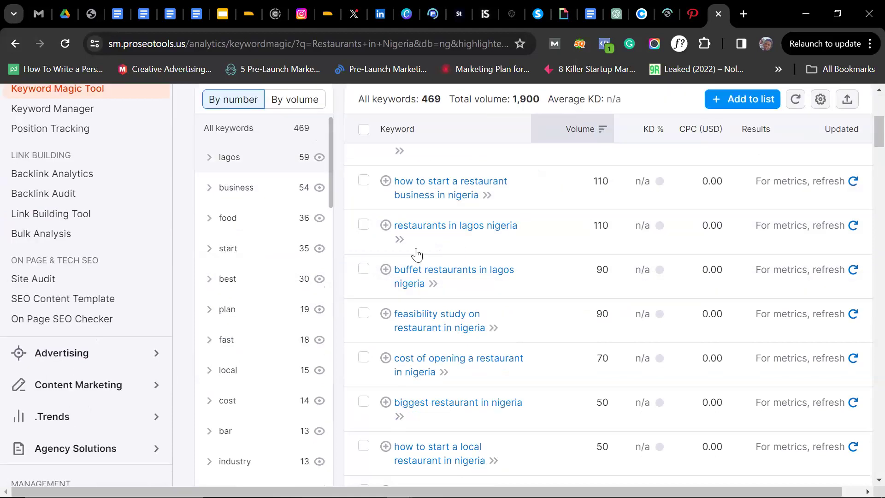
scroll(438, 244, "up", 2)
scroll(429, 216, "down", 2)
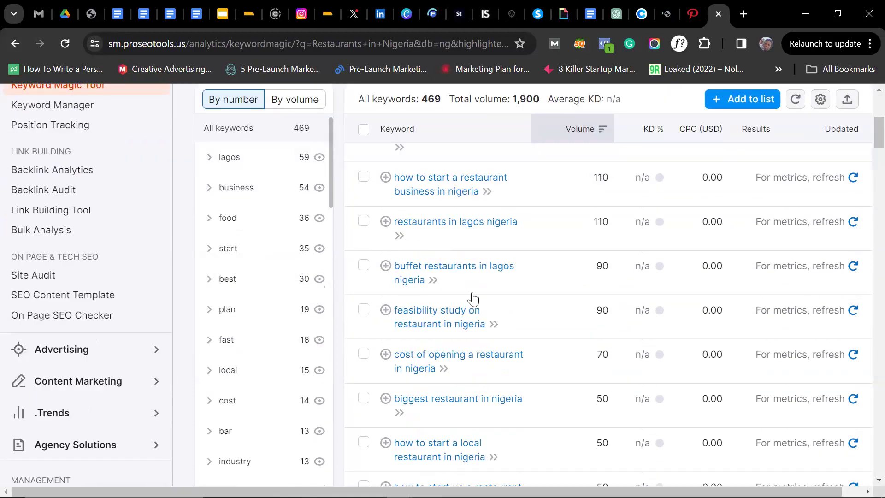
scroll(477, 299, "up", 5)
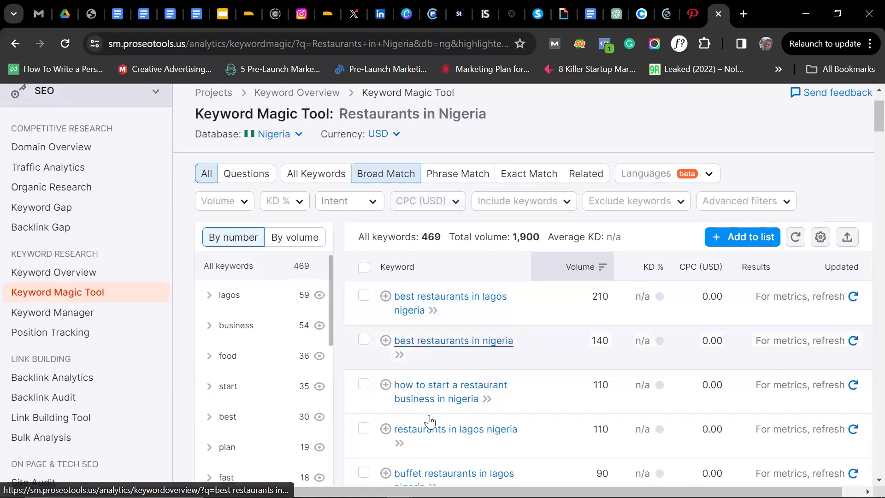
scroll(495, 396, "down", 3)
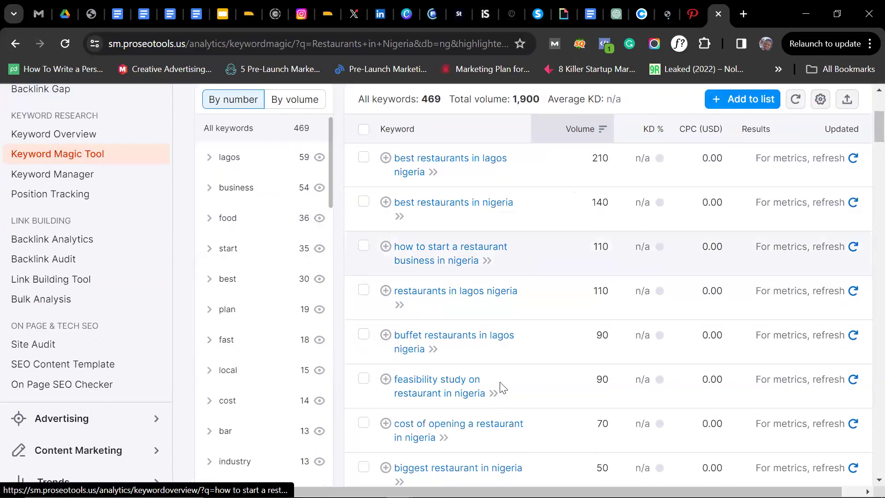
scroll(599, 364, "up", 4)
scroll(640, 361, "up", 1)
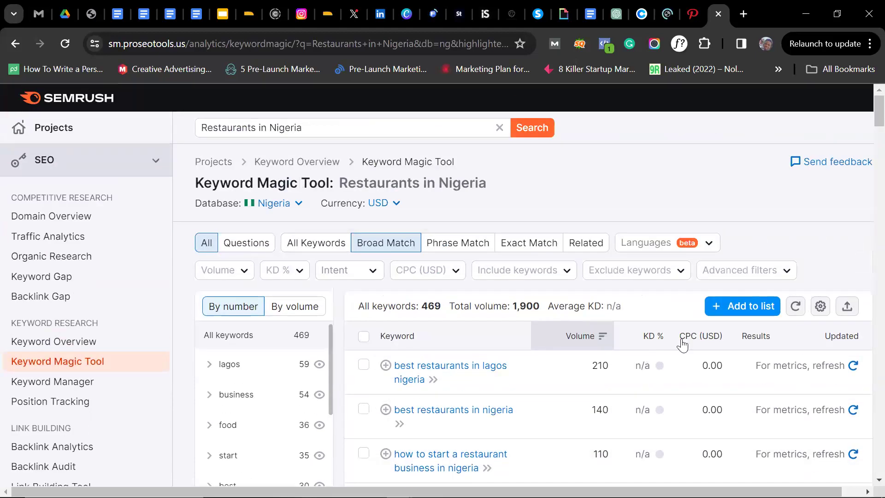
scroll(682, 344, "down", 4)
scroll(648, 350, "down", 5)
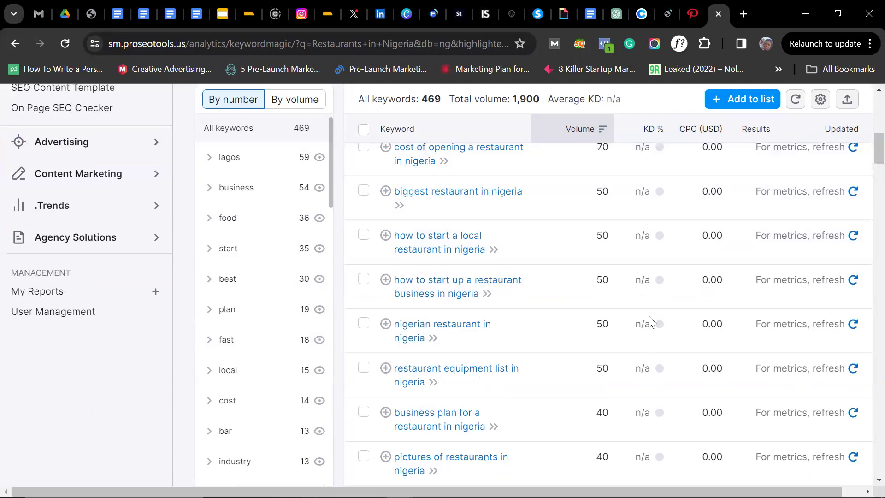
scroll(673, 314, "up", 8)
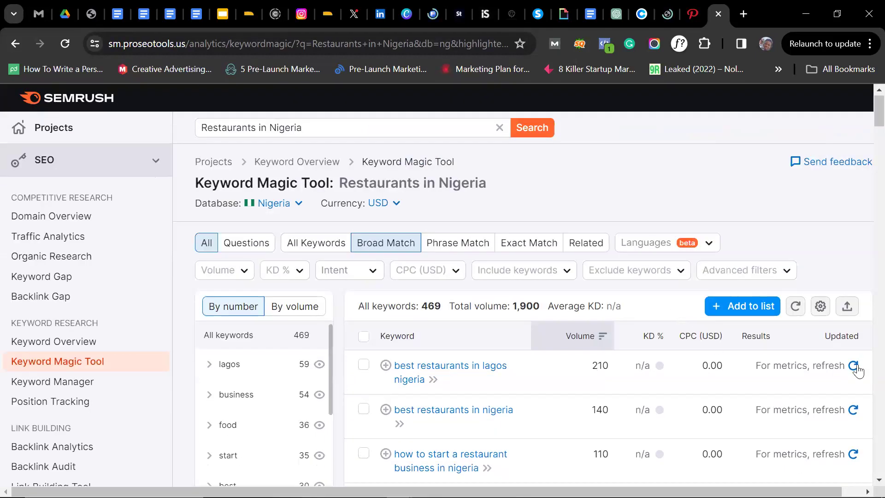
- Try to refresh the metrics of the two "best restaurants" keywords, dismiss the resulting dialogs and reload the page
scroll(856, 334, "down", 2)
left_click(853, 339)
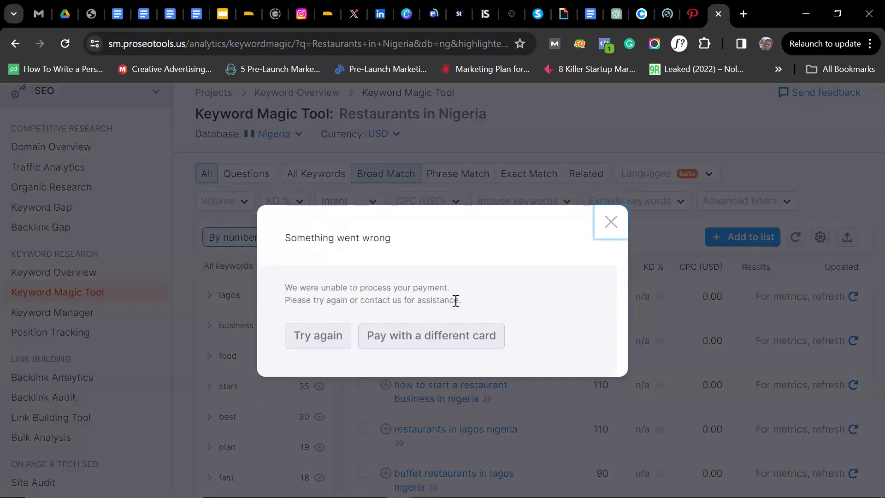
left_click(318, 338)
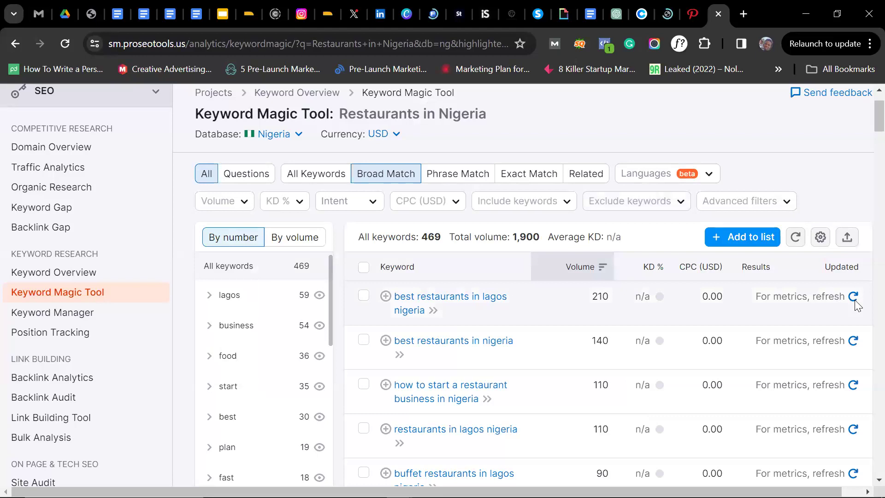
left_click(854, 296)
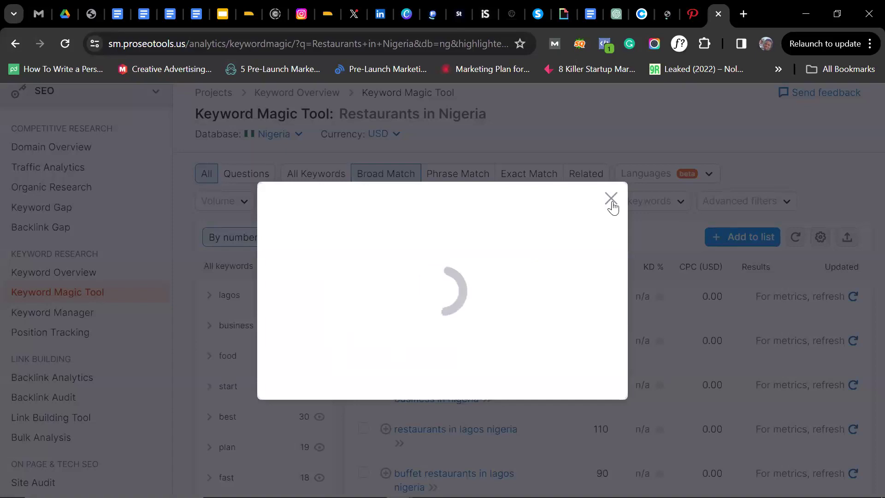
left_click(612, 199)
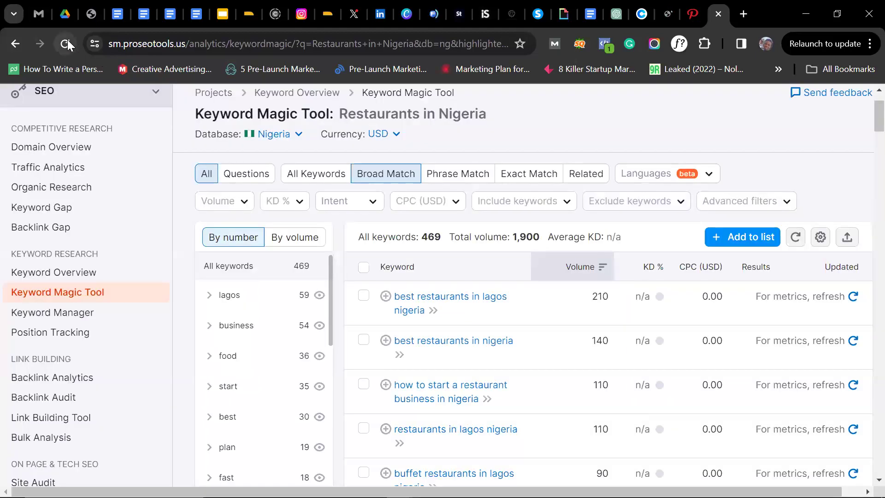
left_click(67, 39)
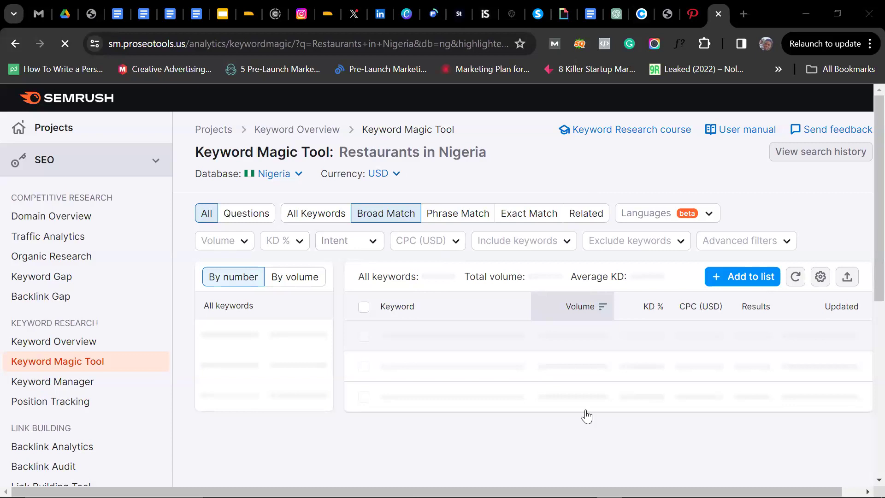
- Switch to the other Chrome window and go back to Semrush's Keyword Magic Tool start page
key("alt+Tab")
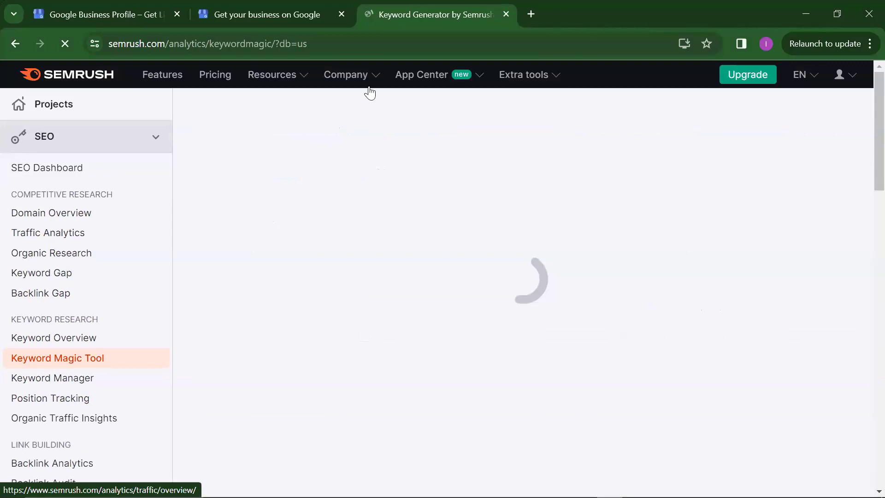
left_click(15, 43)
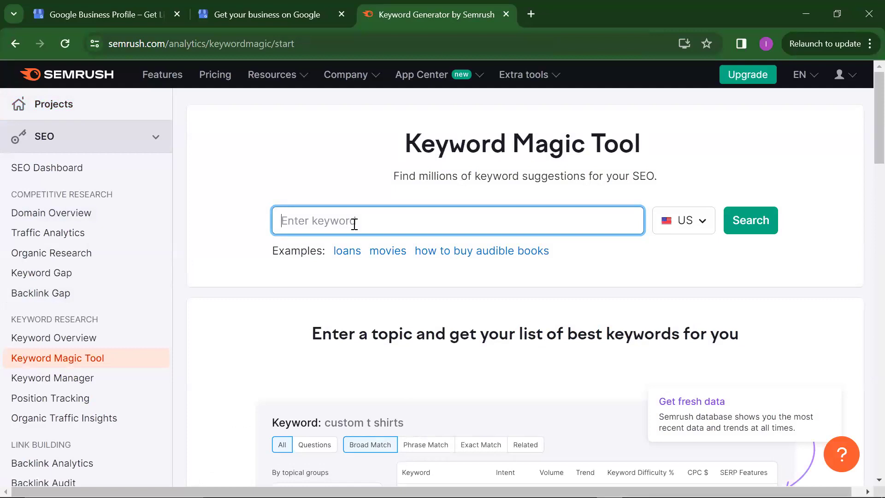
- Enter "Grocery stores" as the keyword for the Keyword Magic Tool search
type("rocerys")
key("BackSpace")
type("stores in Ni")
key("BackSpace")
key("BackSpace")
key("BackSpace")
key("BackSpace")
key("BackSpace")
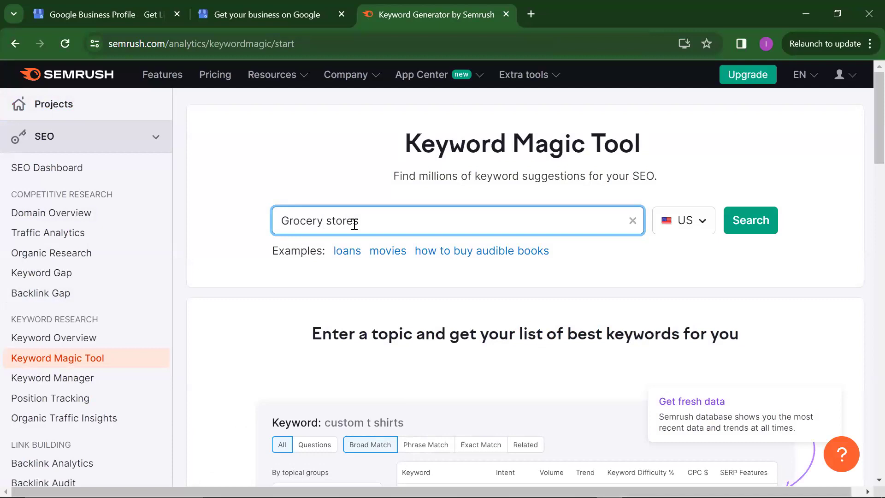
- Try to run the "Grocery stores" search and erase the entered keyword
left_click(754, 225)
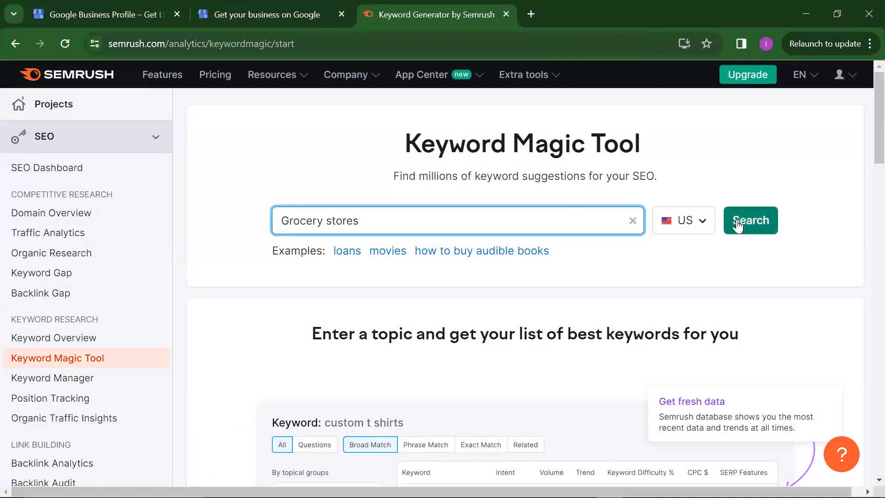
key("BackSpace")
key("BackSpace")
key("BackSpace")
key("BackSpace")
key("BackSpace")
key("BackSpace")
key("BackSpace")
key("BackSpace")
key("BackSpace")
key("BackSpace")
key("BackSpace")
key("BackSpace")
key("BackSpace")
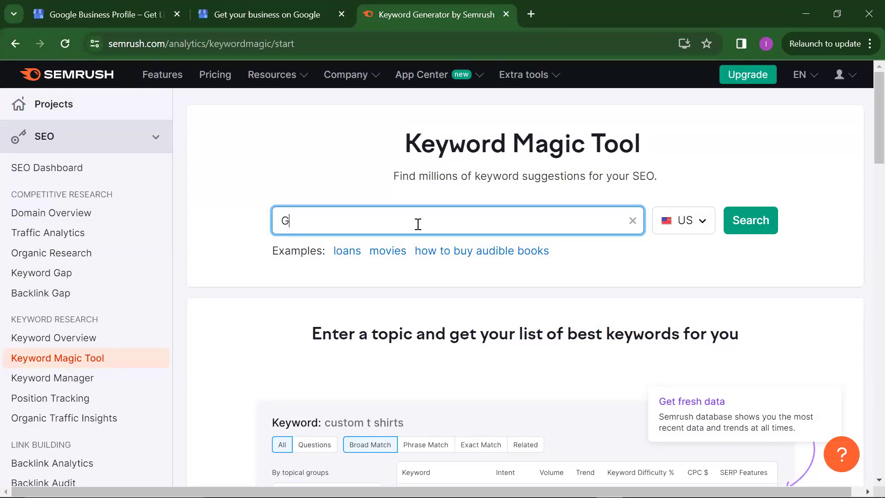